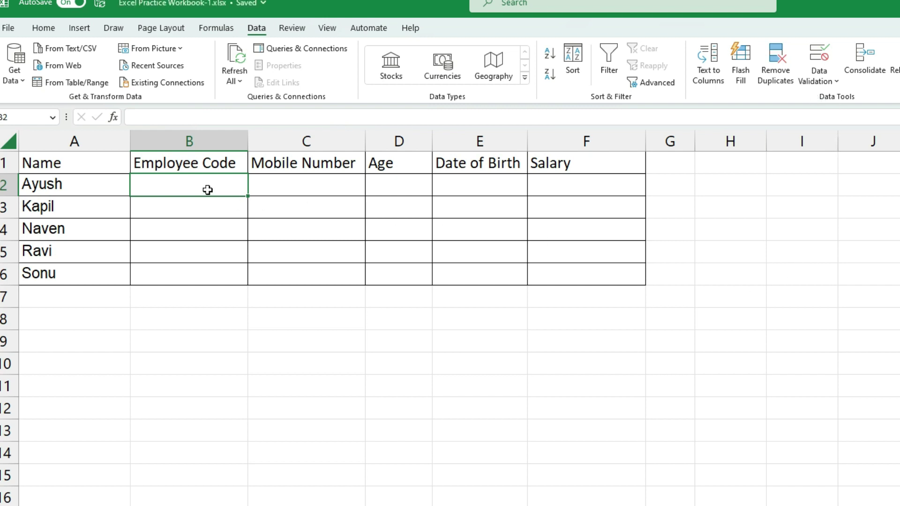
Enter test employee code 12345 in B2 and 123a in B3
click(202, 208)
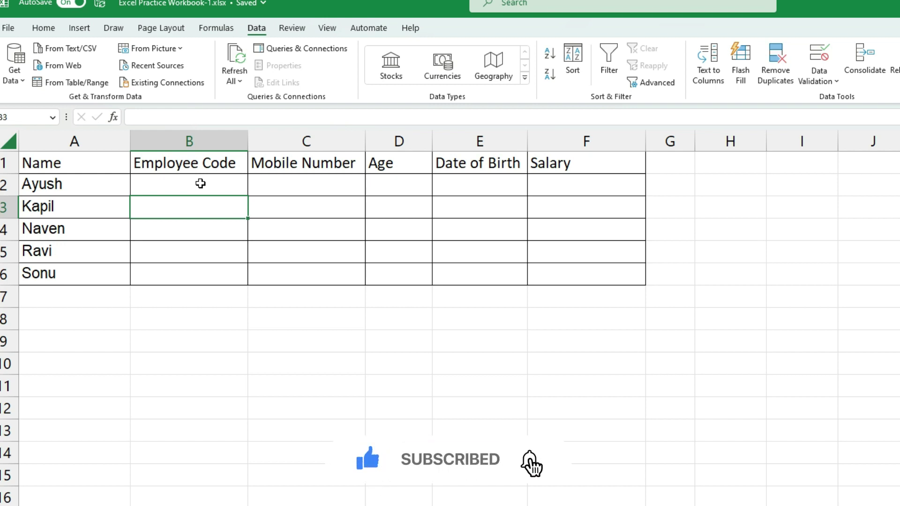
click(201, 183)
text(12345)
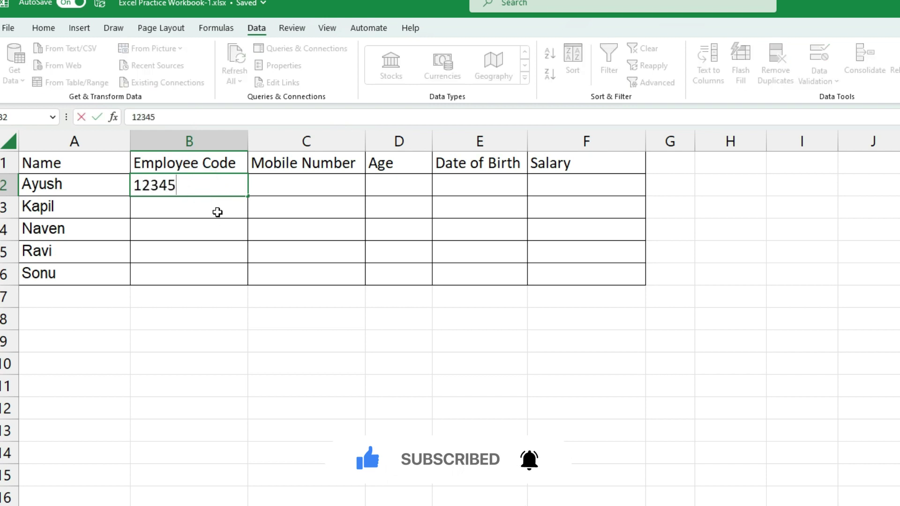
key(Return)
text(123a)
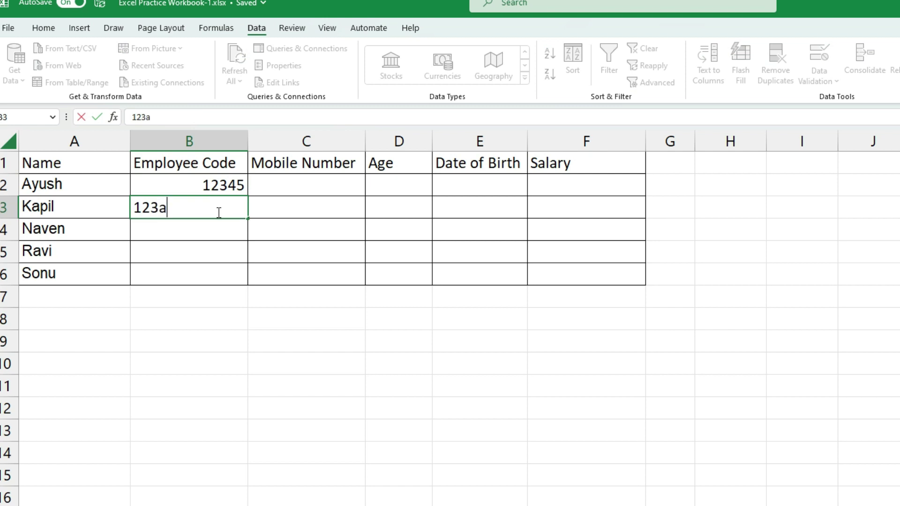
click(277, 177)
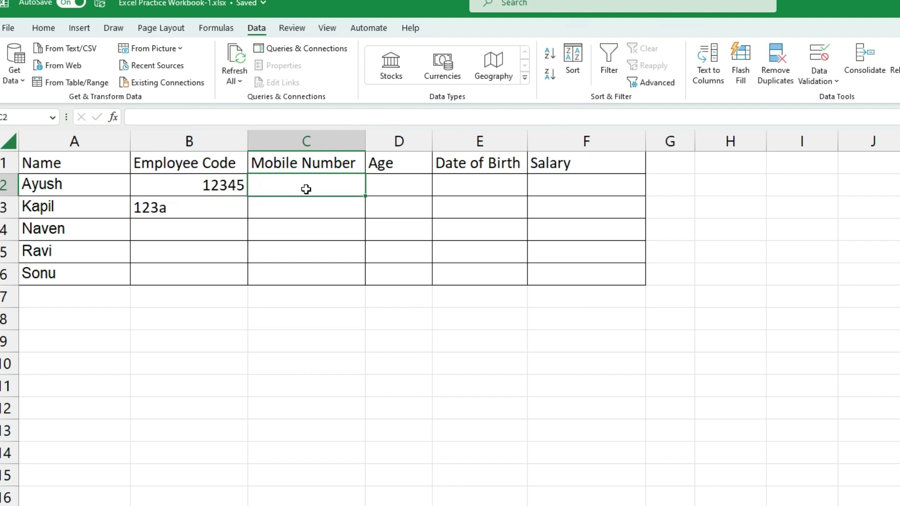
text(9)
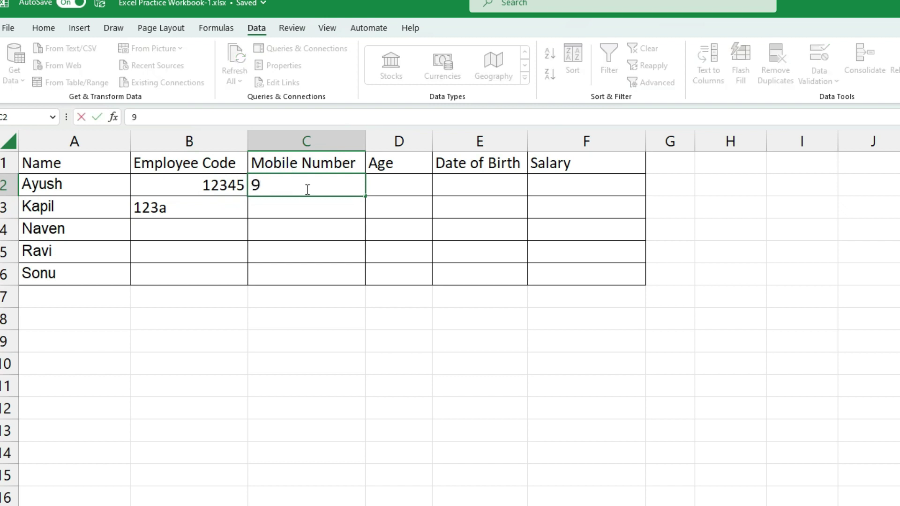
key(BackSpace)
text(12345)
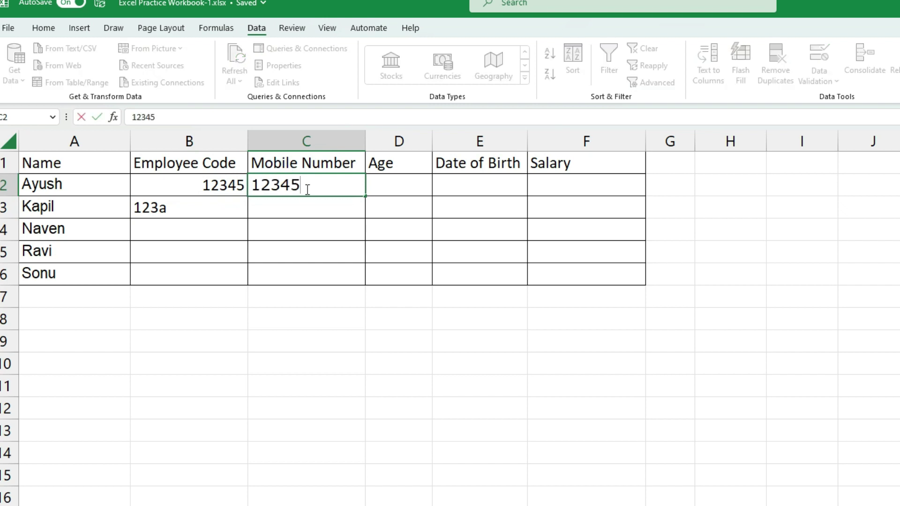
text(67890)
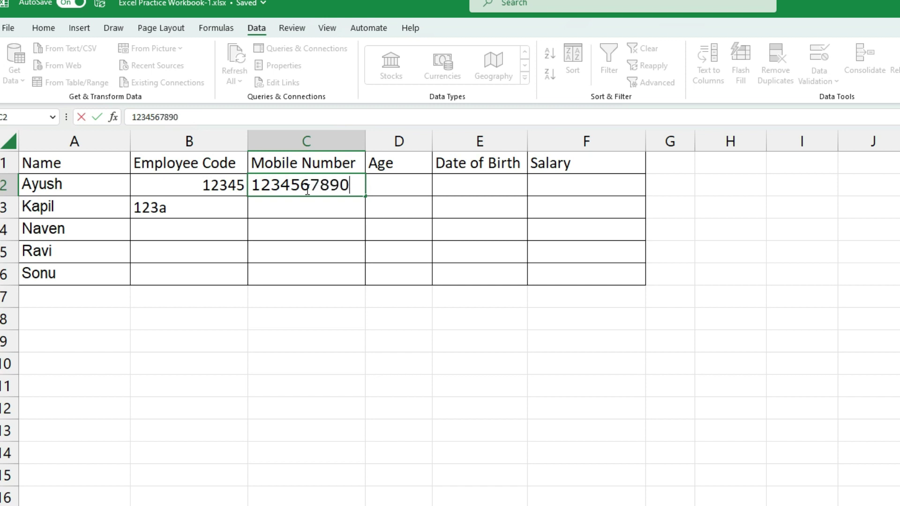
click(287, 207)
text(12)
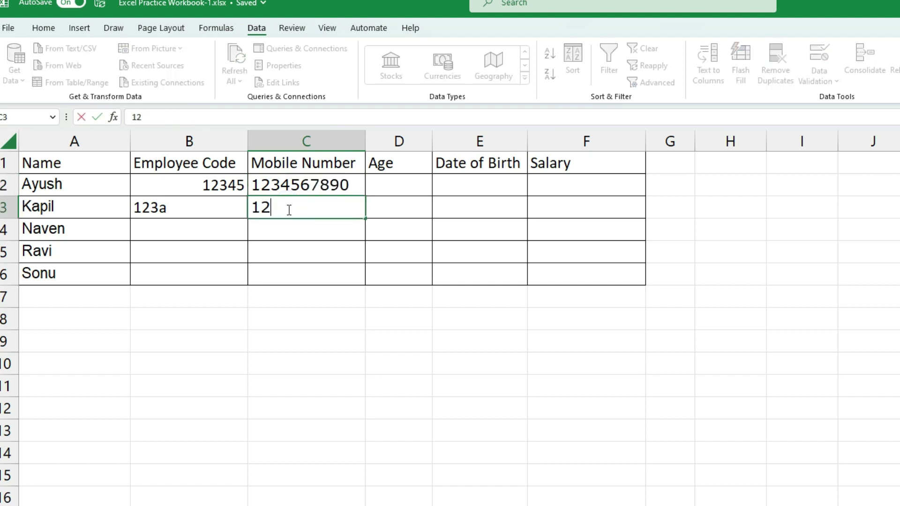
text(345698)
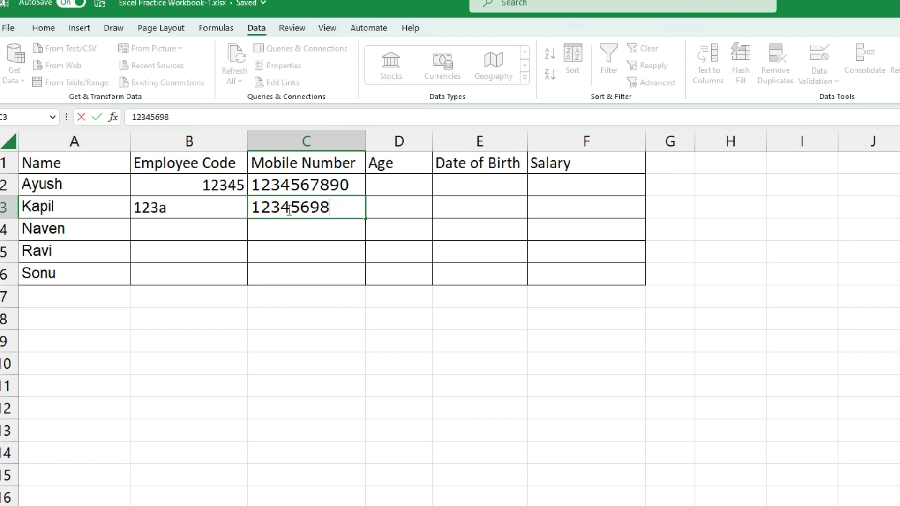
key(Return)
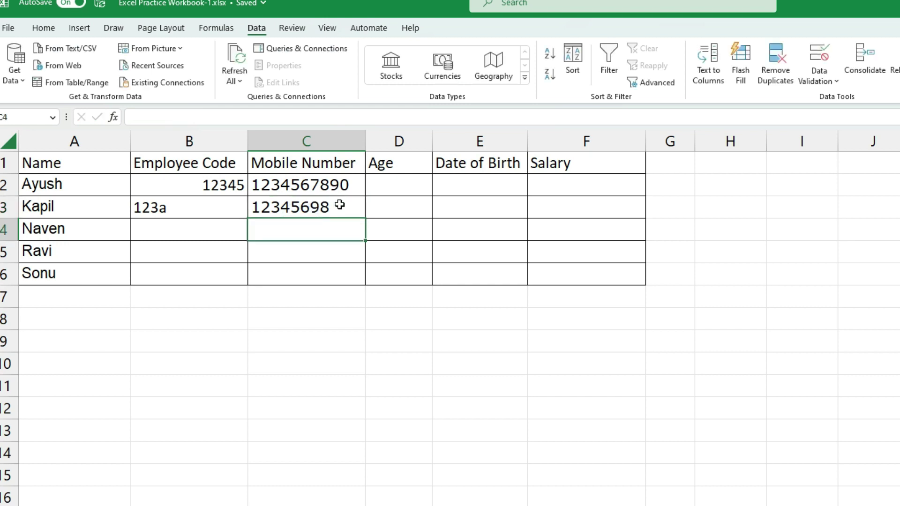
Enter test ages 25 in D2 and 35 in D3
click(382, 181)
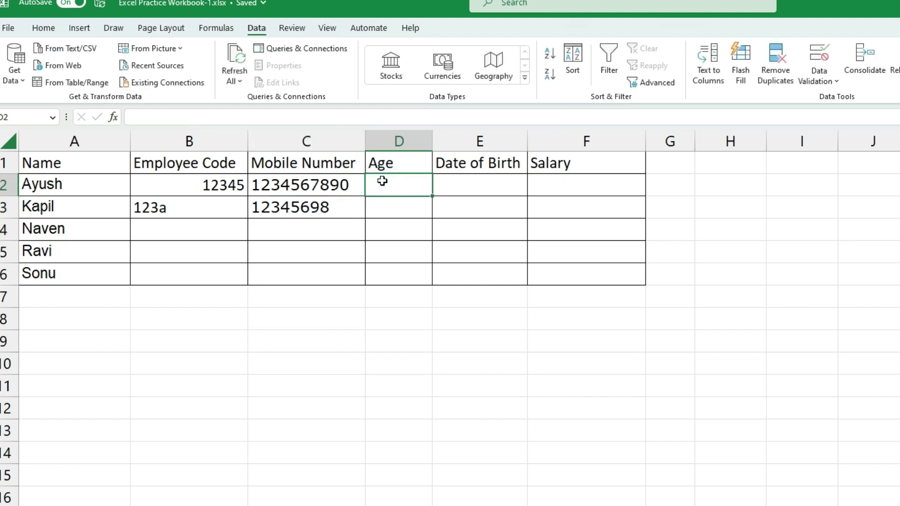
text(25)
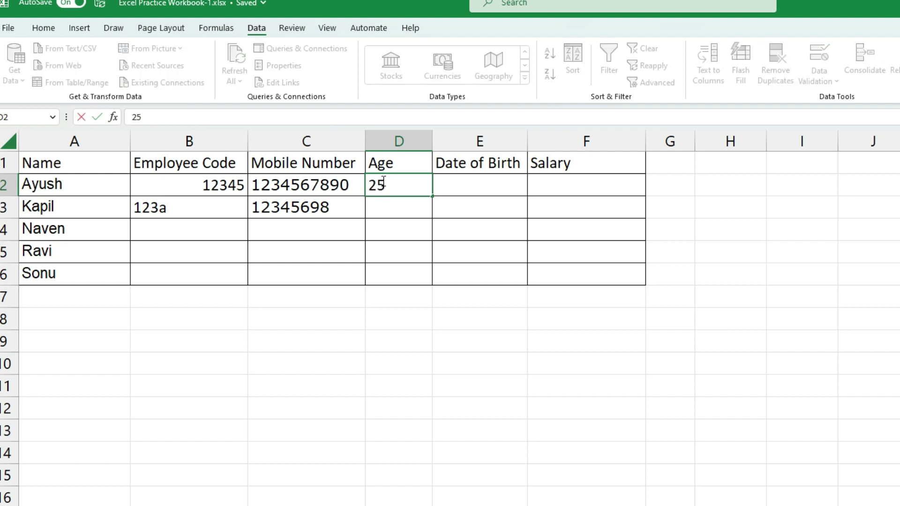
key(Return)
text(35)
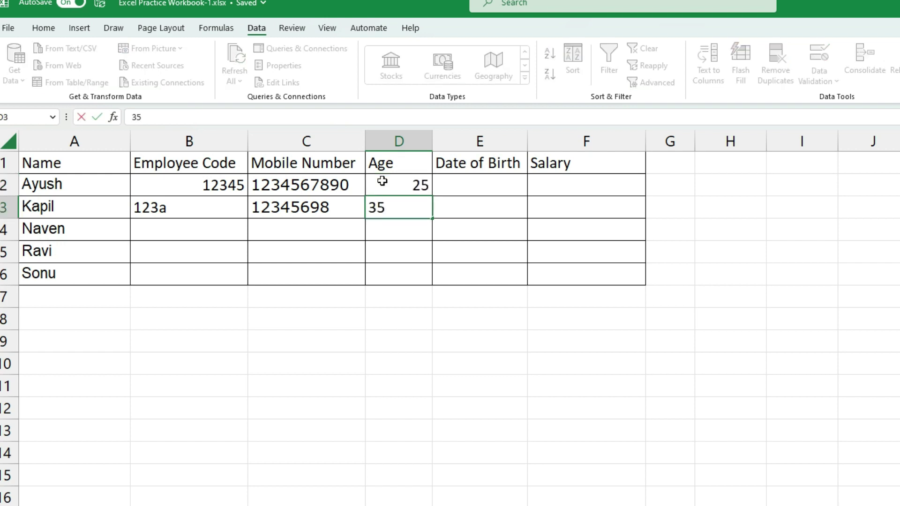
key(Return)
Enter test salaries 10000 and 15 in F2:F3, then clear all test entries in B2:F4
click(538, 177)
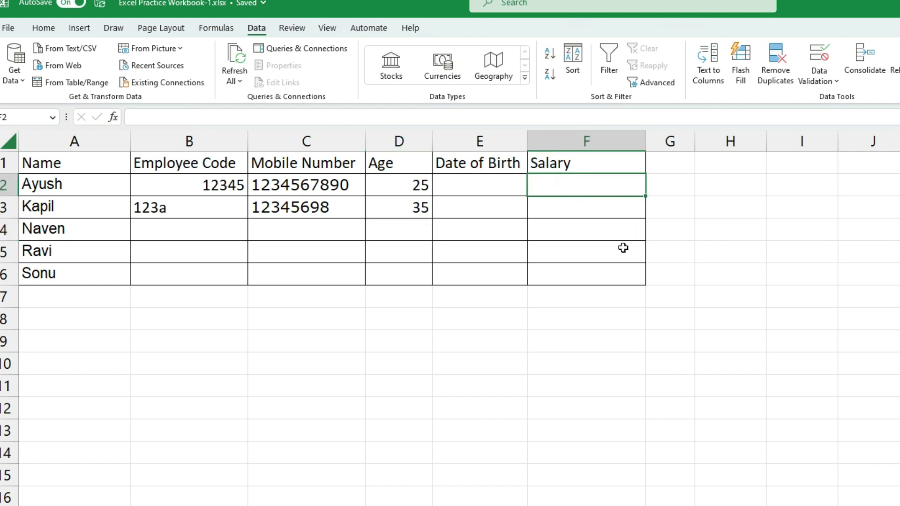
text(10000)
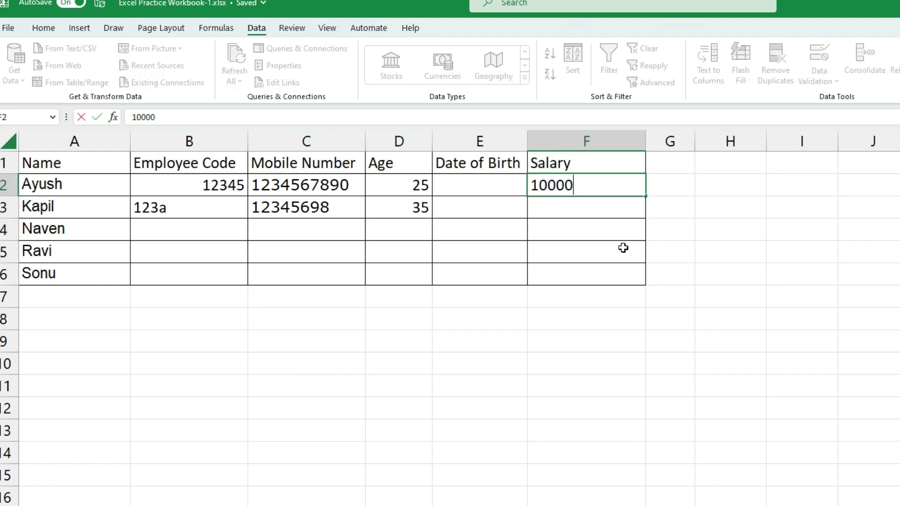
key(Return)
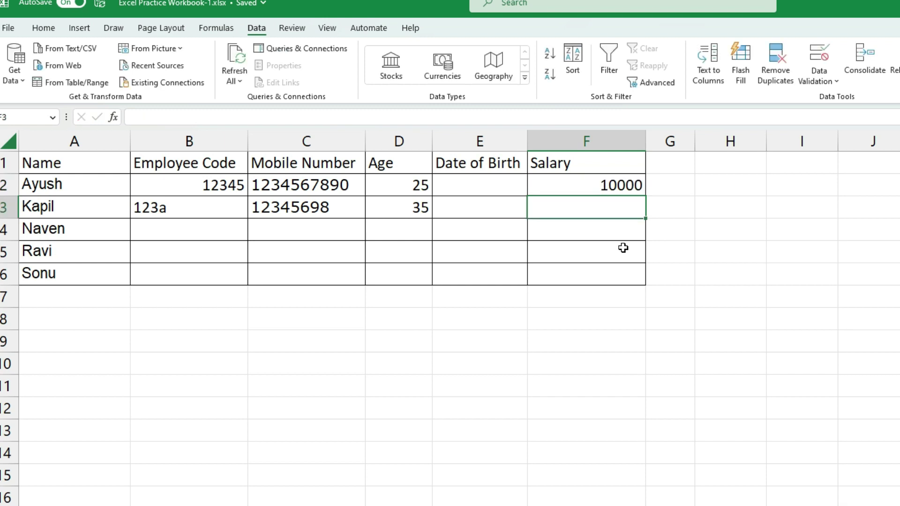
text(15)
click(623, 248)
key(Down)
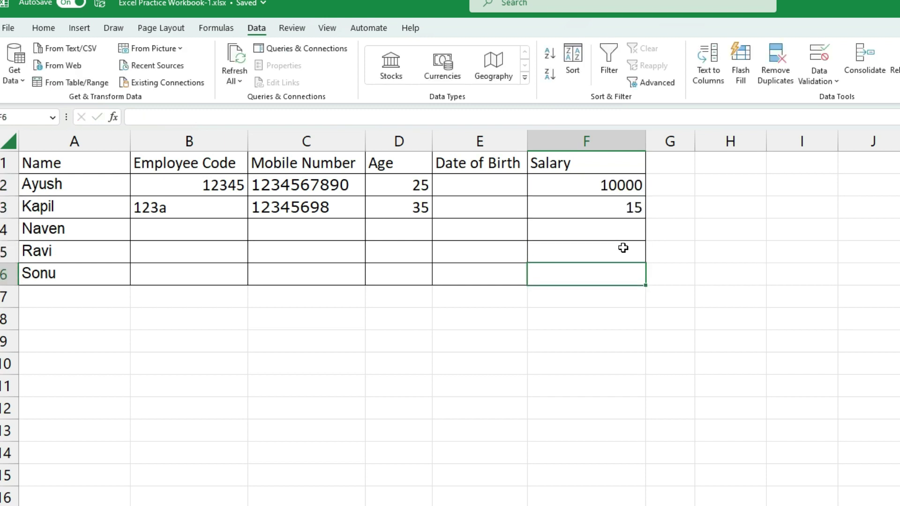
click(615, 207)
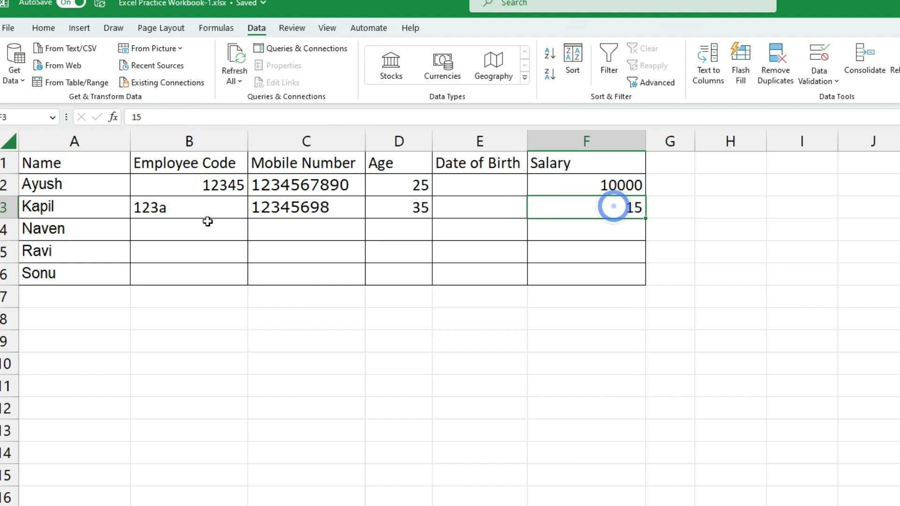
drag(158, 194, 567, 225)
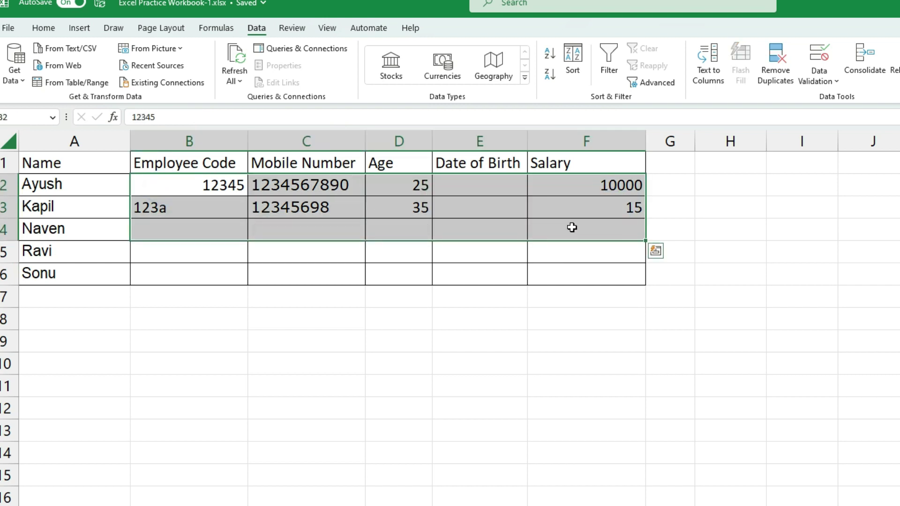
key(Delete)
Select Employee Code cells B2:B6 and set their Data Validation to allow Custom entries
click(185, 179)
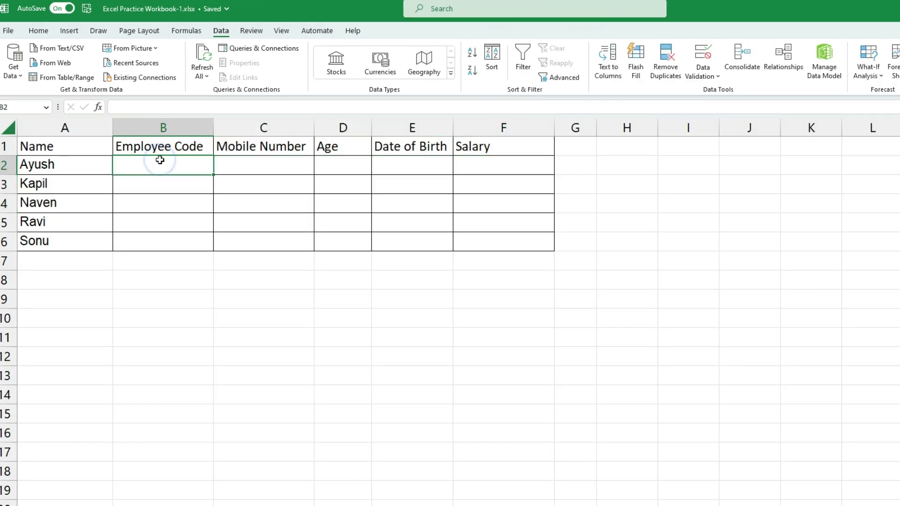
drag(158, 164, 162, 241)
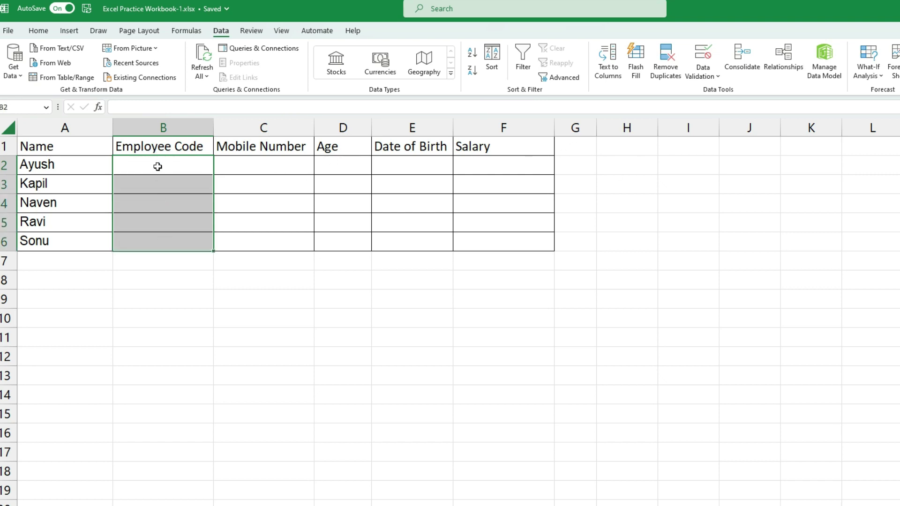
click(708, 79)
click(730, 94)
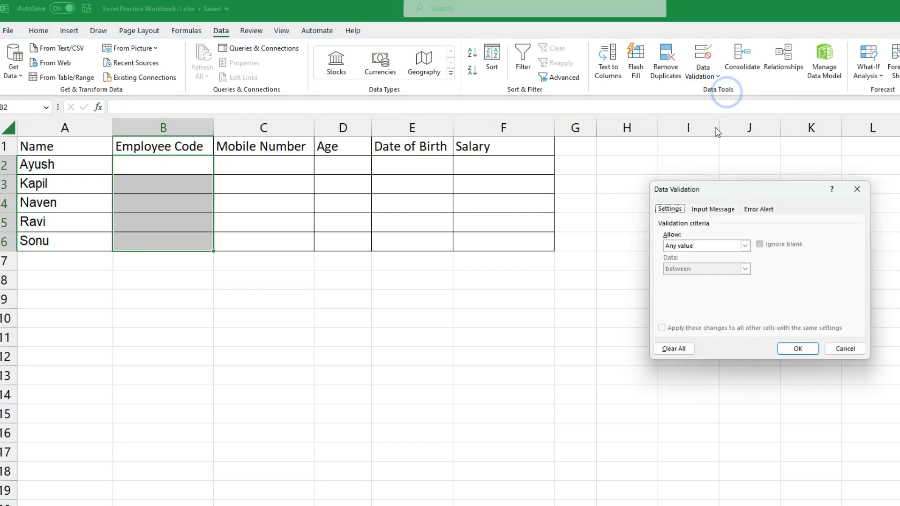
click(745, 246)
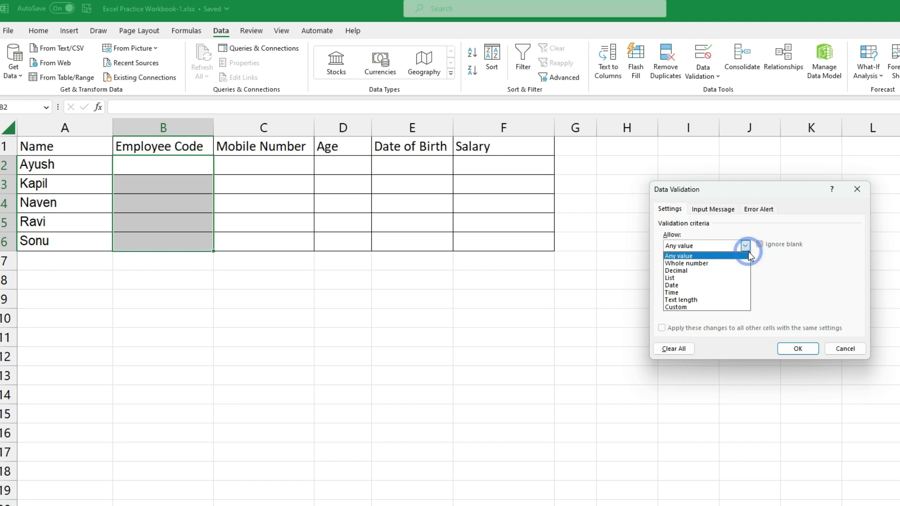
click(703, 307)
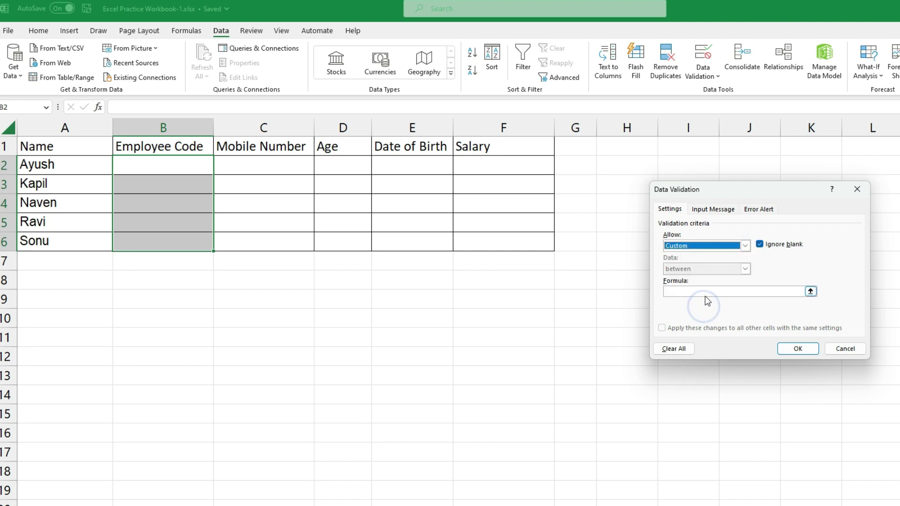
Enter the custom validation formula =NUMBERVALUE(B2:B6)
click(705, 295)
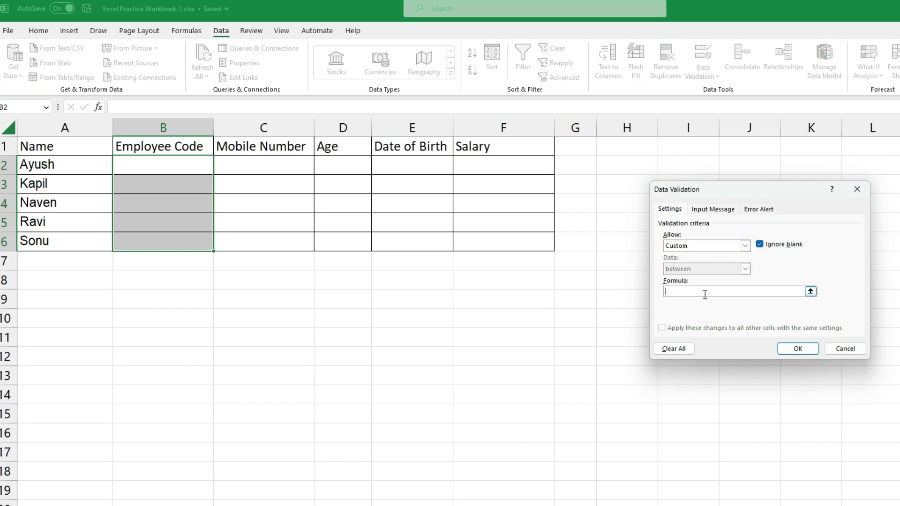
text(=numbe)
key(BackSpace)
key(BackSpace)
key(BackSpace)
key(BackSpace)
key(BackSpace)
key(BackSpace)
key(BackSpace)
key(BackSpace)
key(BackSpace)
key(BackSpace)
key(BackSpace)
text(NUMBERVALUE()
drag(164, 162, 167, 235)
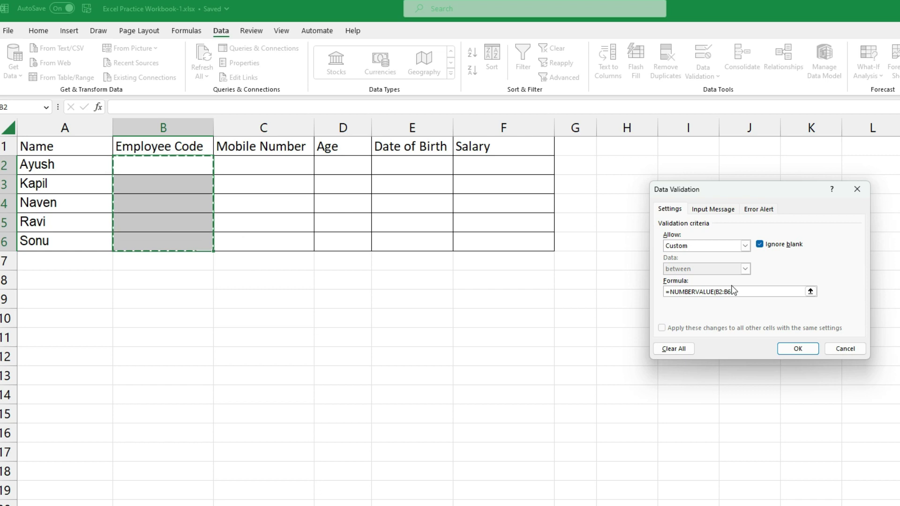
text())
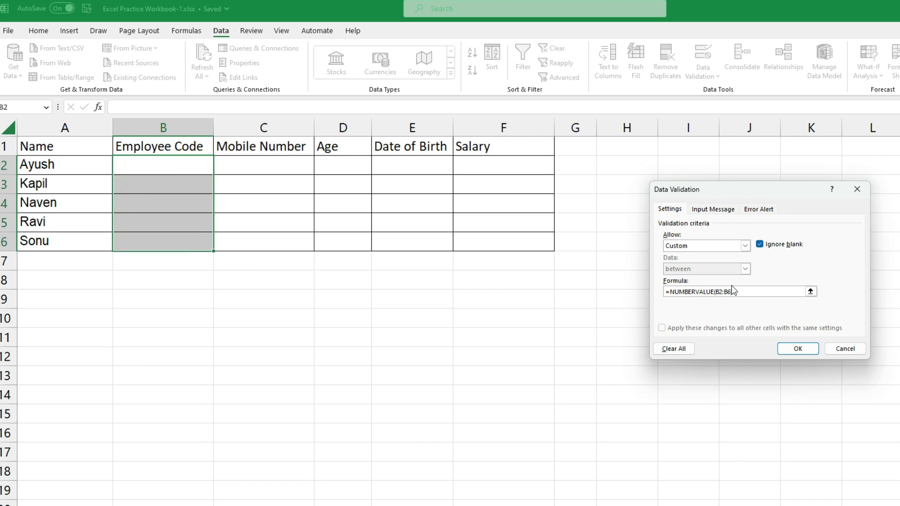
Set the Stop alert title 'Code Error' and message 'Employee Code willbe in Numeric Only'
click(759, 210)
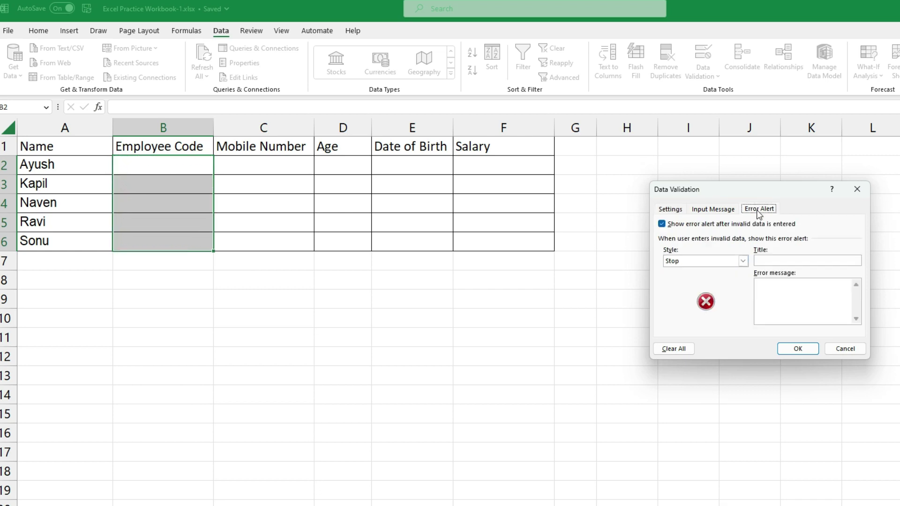
click(772, 260)
click(772, 261)
click(773, 261)
click(771, 297)
text(Employee Code willbe in Numeric Only)
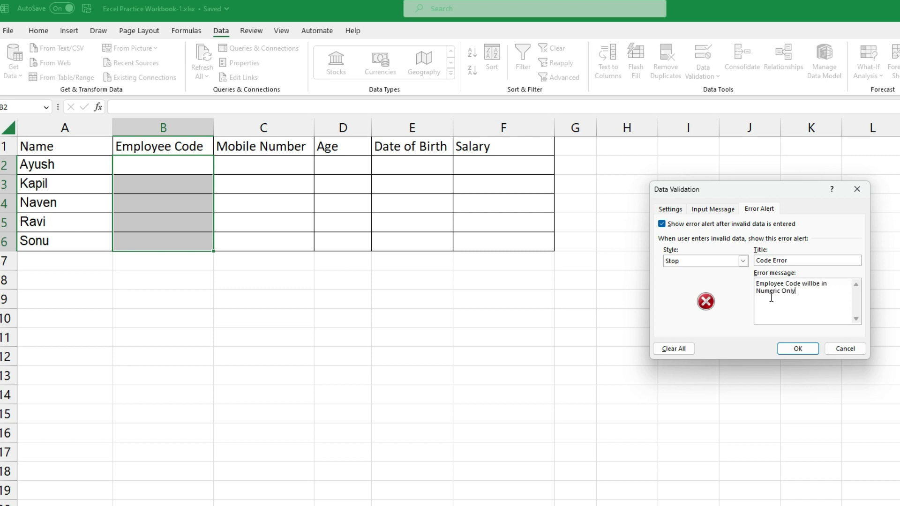
Apply the code rule and enter employee codes 12456 in B2 and 1245787 in B3
click(811, 349)
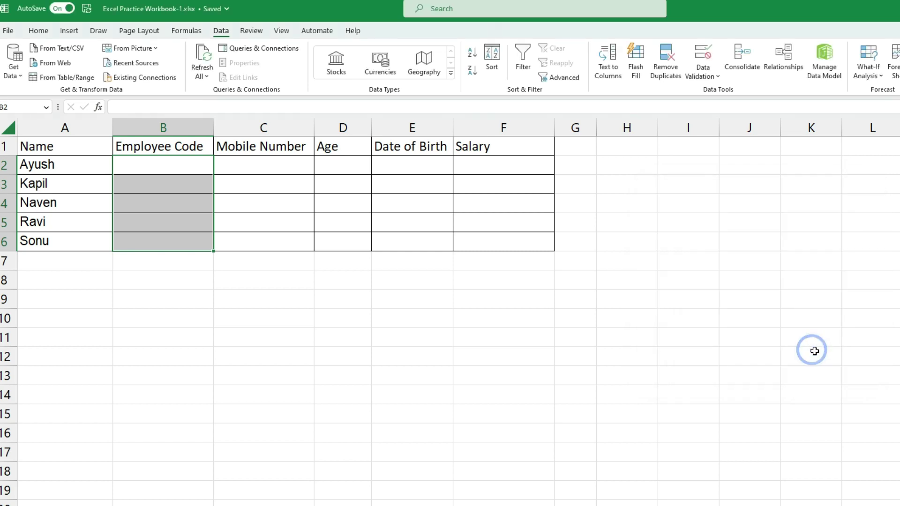
click(188, 168)
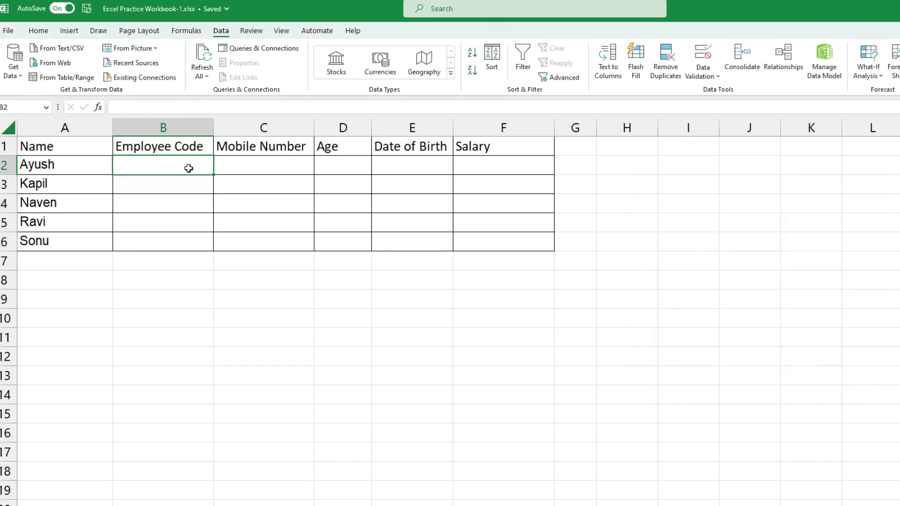
text(12456)
key(Return)
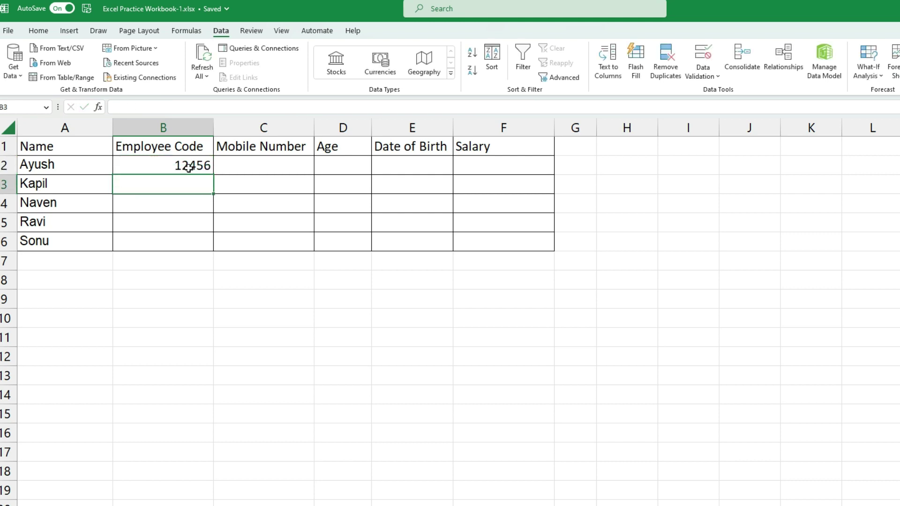
text(1245)
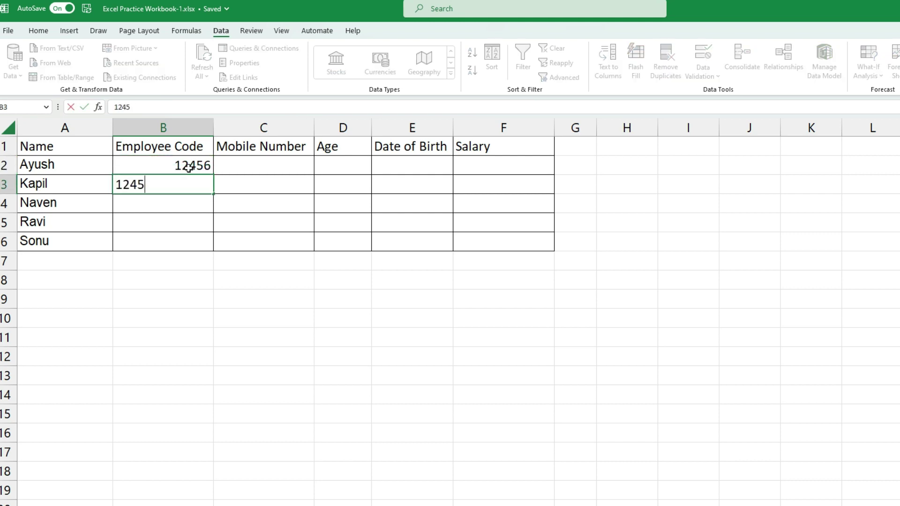
text(787)
key(Return)
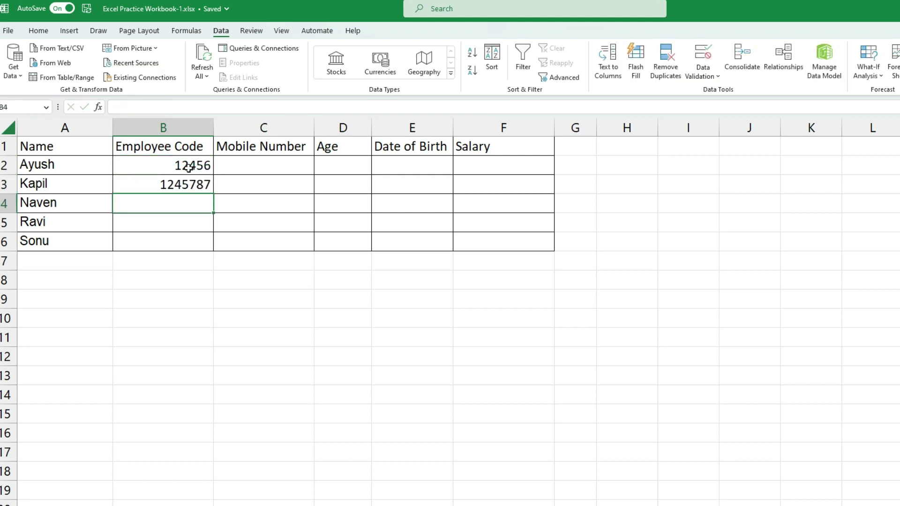
Test the text code 'fdgjg' in B4 and cancel the Code Error rejection
text(fdgjg)
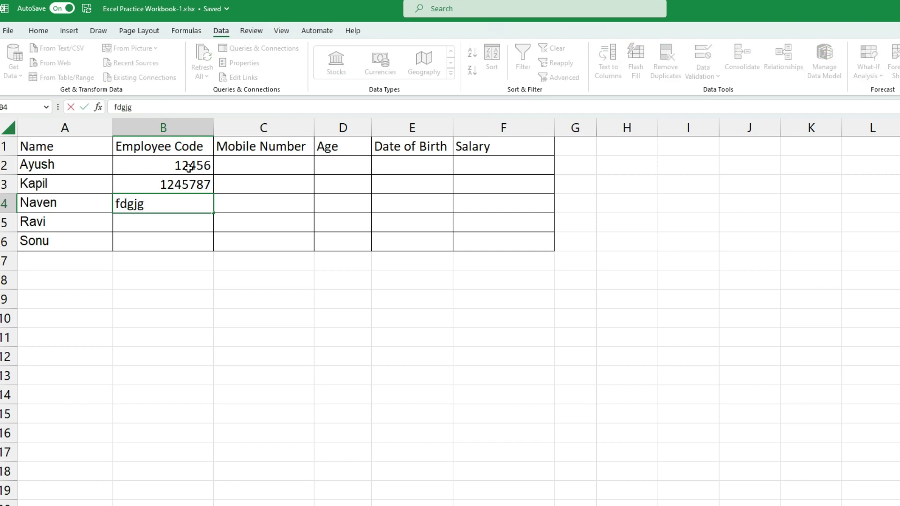
key(Return)
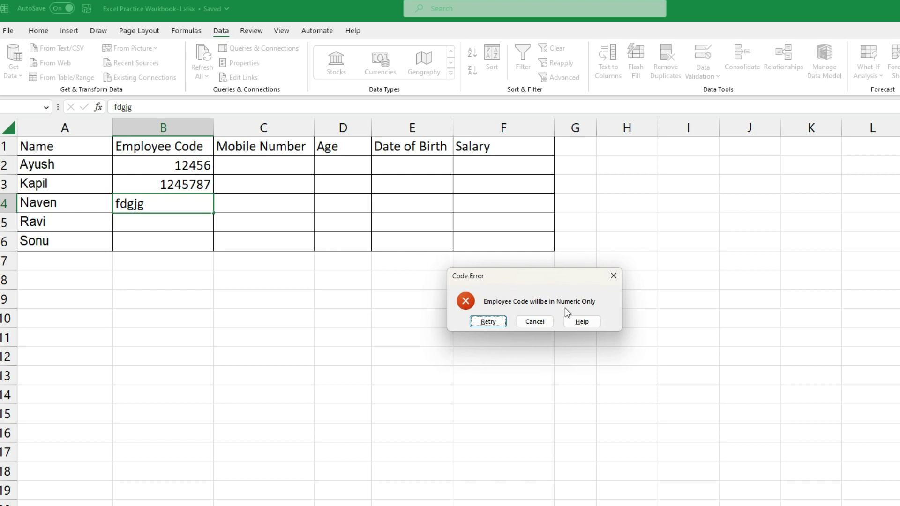
click(550, 321)
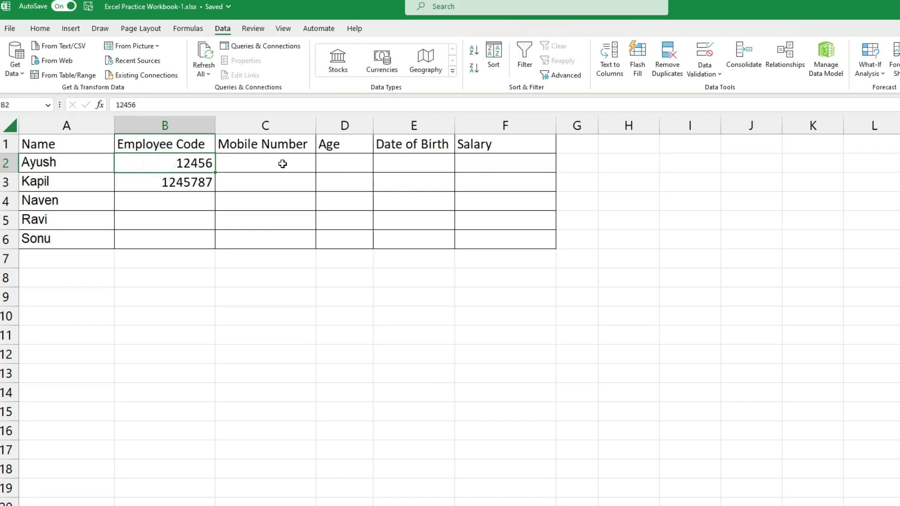
click(284, 166)
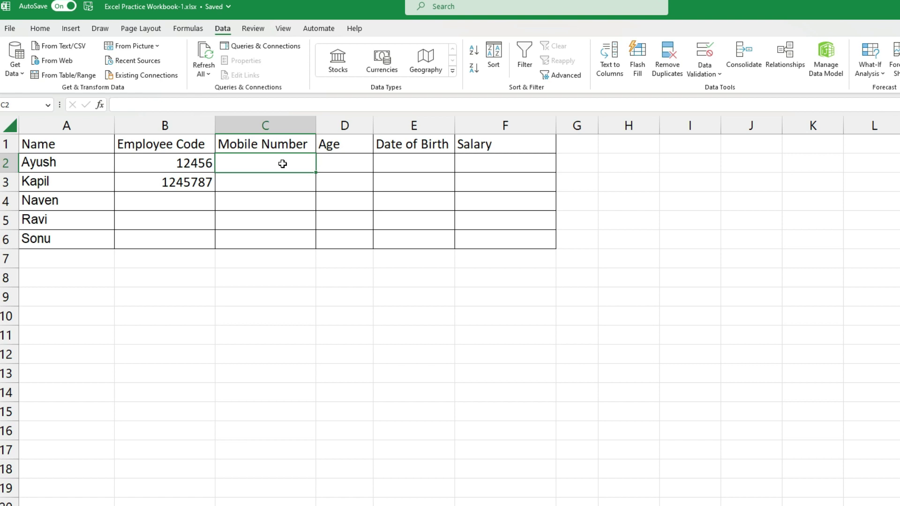
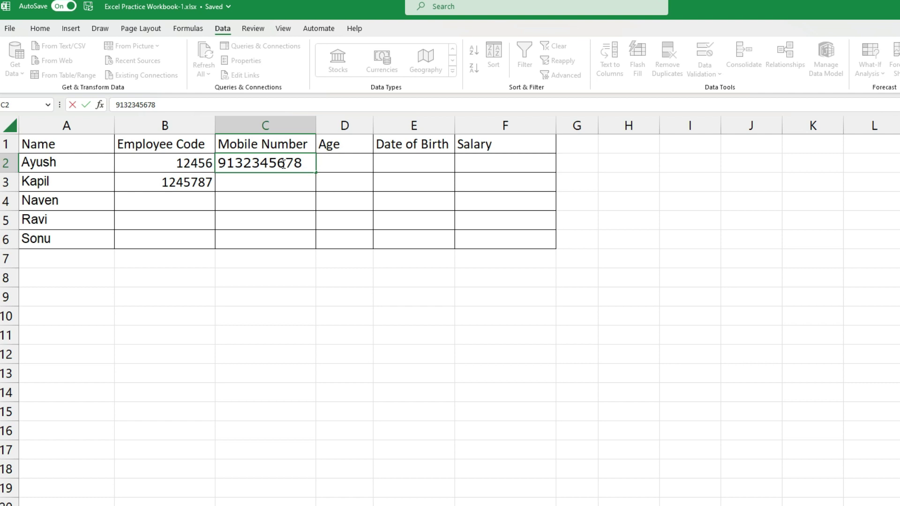
click(260, 178)
click(261, 164)
key(Delete)
Select Mobile Number cells C2:C6 and open the Data Validation menu
click(275, 183)
drag(293, 157, 287, 235)
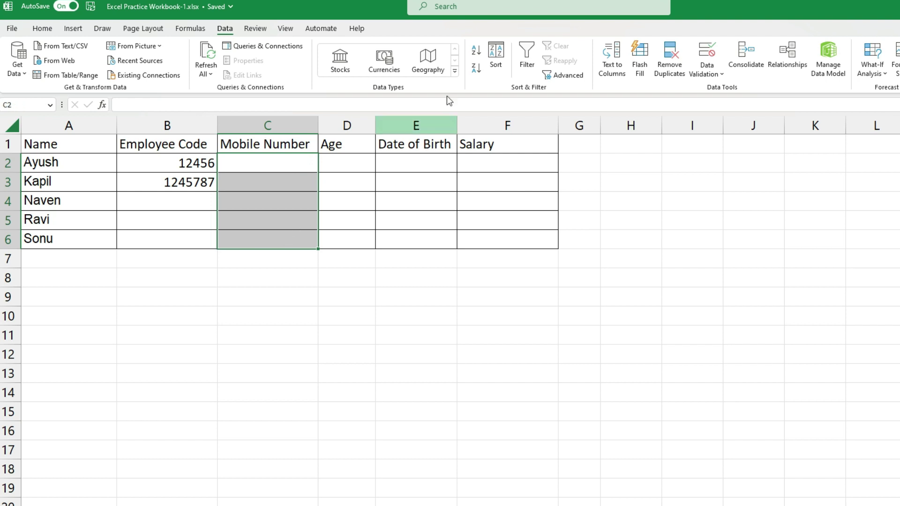
click(707, 70)
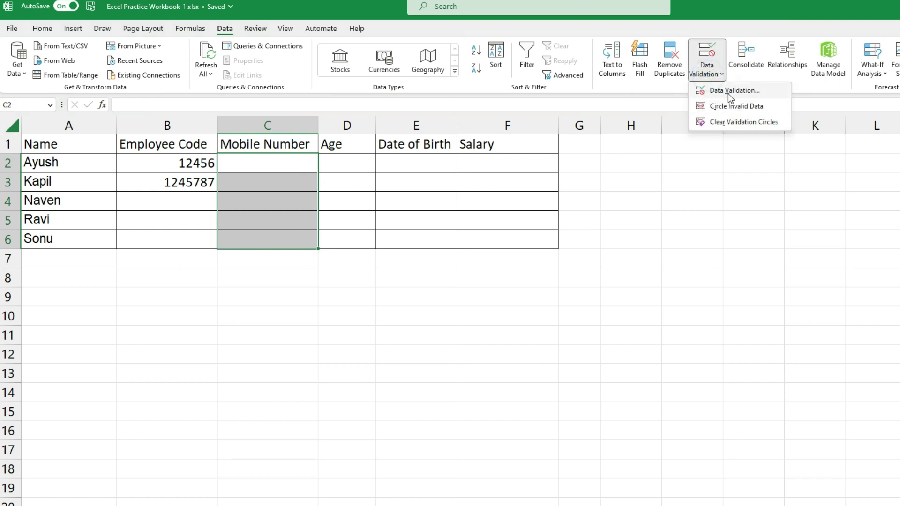
Limit the Mobile Number cells to a text length between 10 and 10
click(730, 92)
click(674, 207)
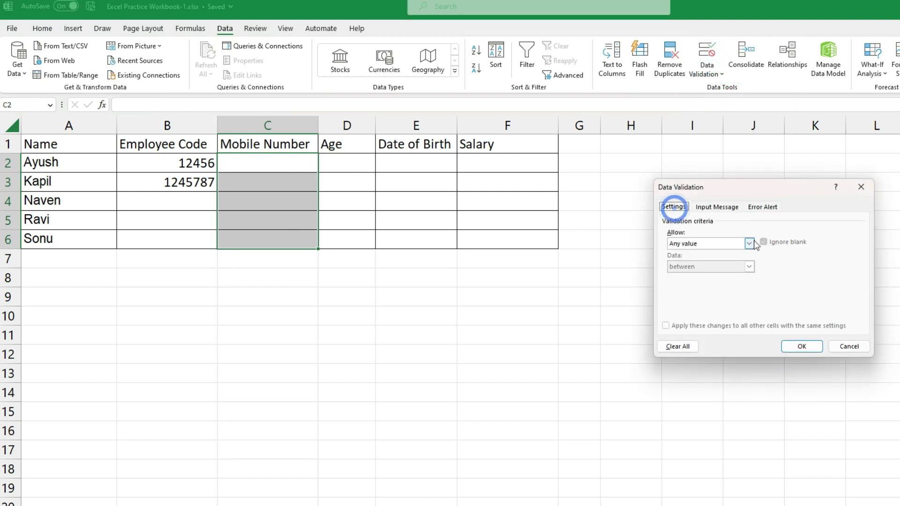
click(751, 243)
click(711, 300)
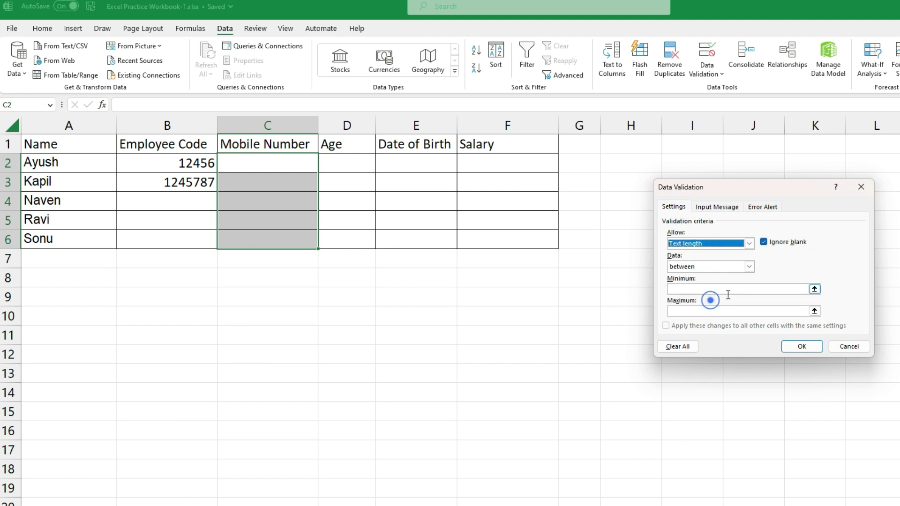
click(683, 288)
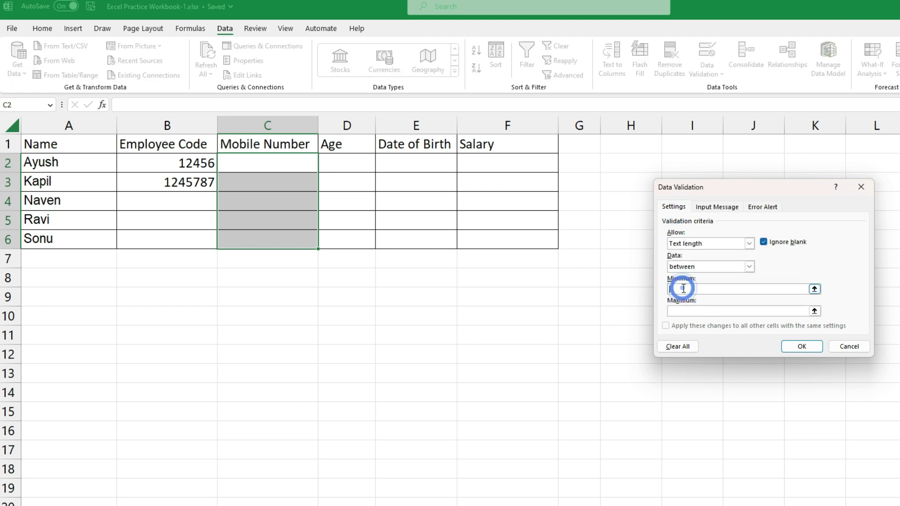
click(683, 311)
text(10)
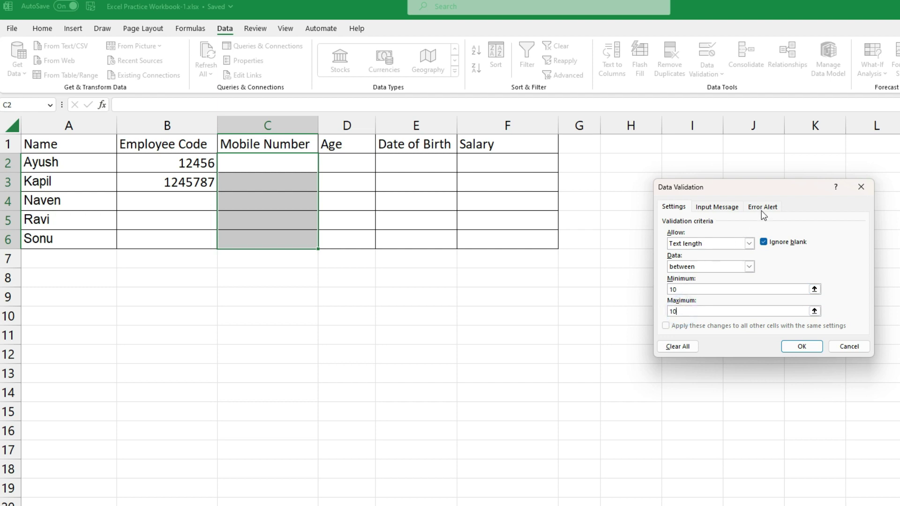
Add a 'Mobile Error' alert with message 'Mobile Number will be in 10 Digits' and apply
click(763, 206)
click(781, 256)
text(Mobile Error)
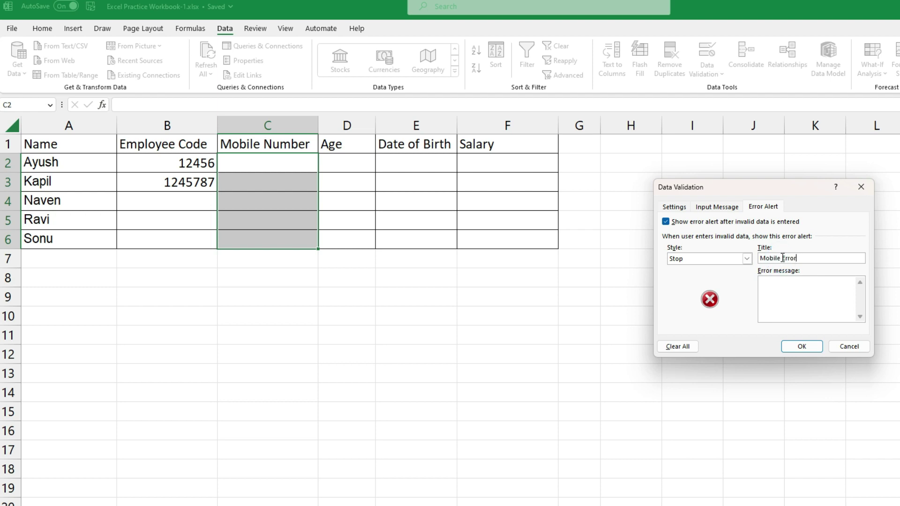
click(774, 291)
text(Mobile Number will be in 10 Digits only)
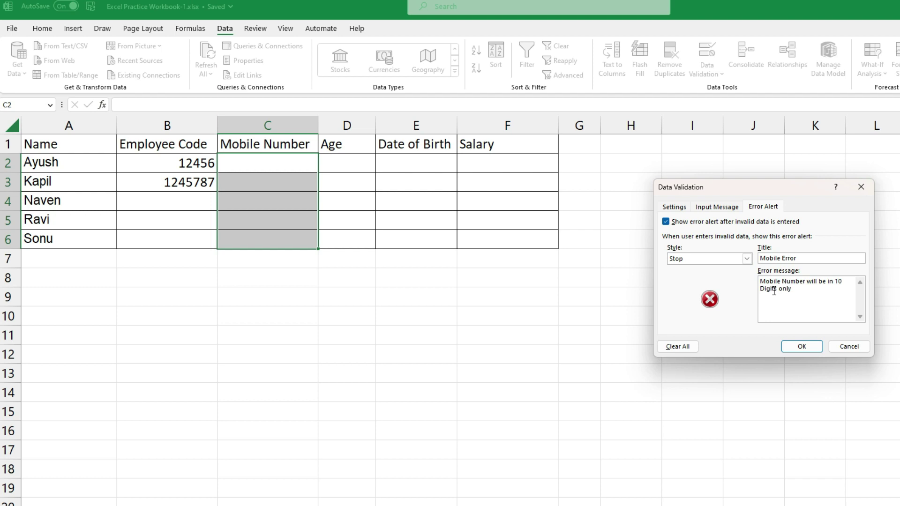
click(801, 346)
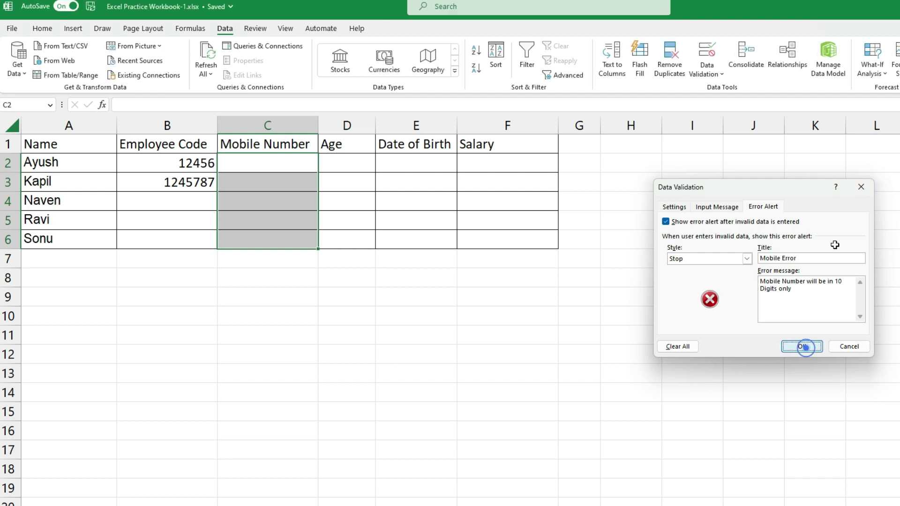
click(268, 166)
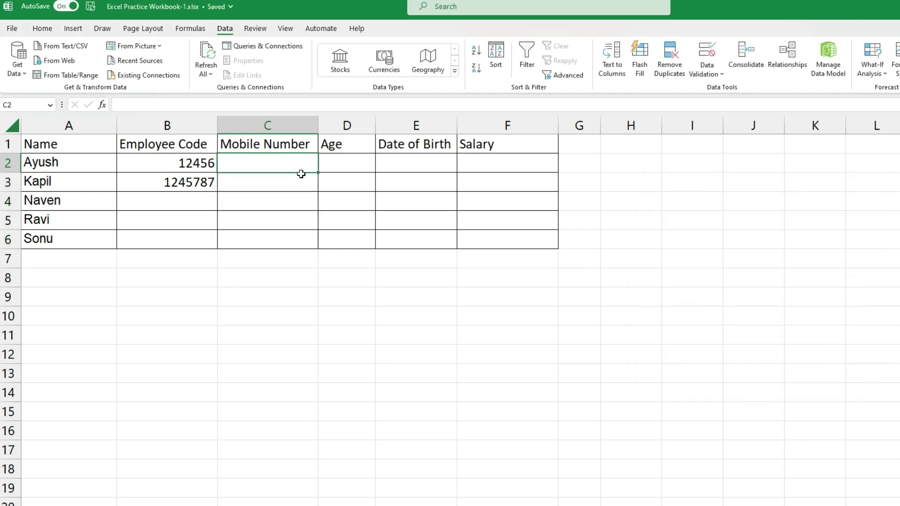
text(1)
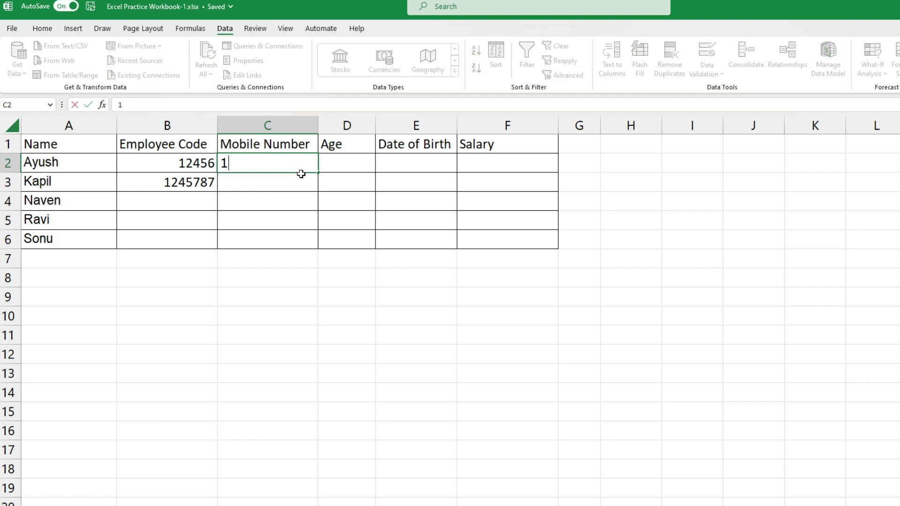
text(234567890)
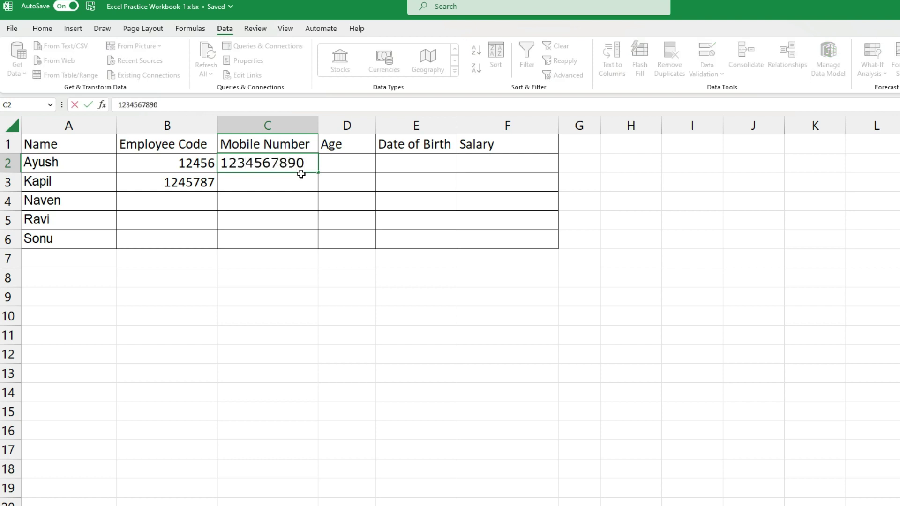
key(Return)
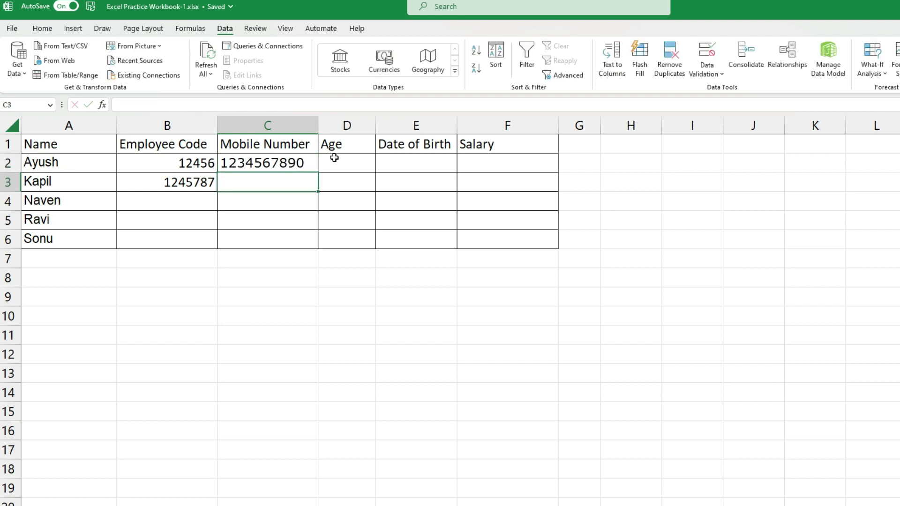
text(123456)
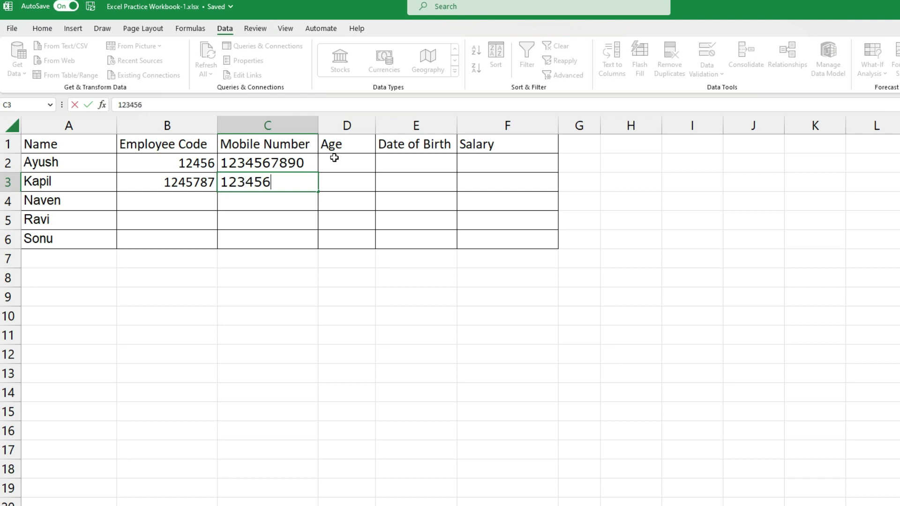
key(Return)
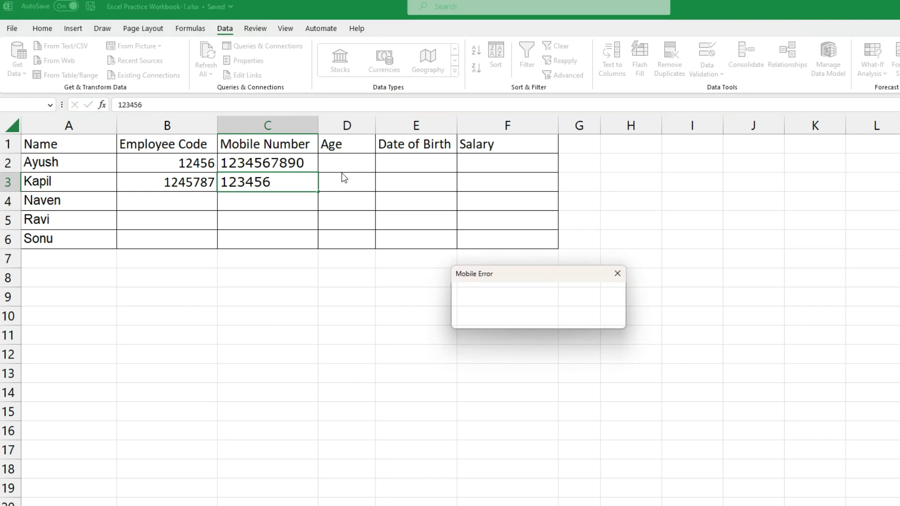
drag(511, 278, 401, 274)
click(404, 272)
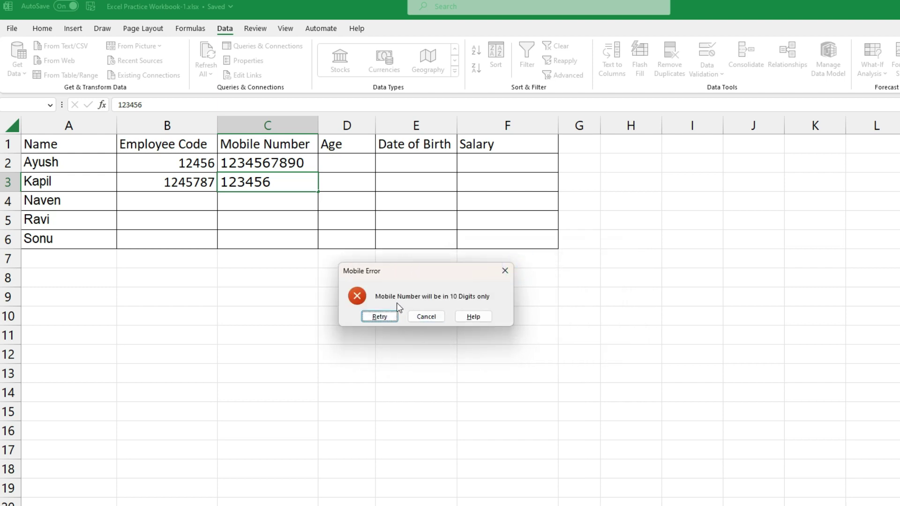
click(428, 316)
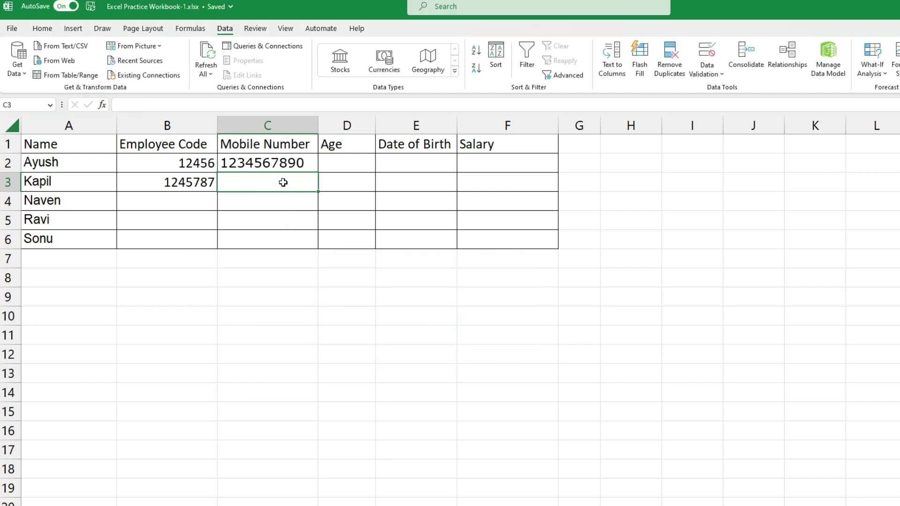
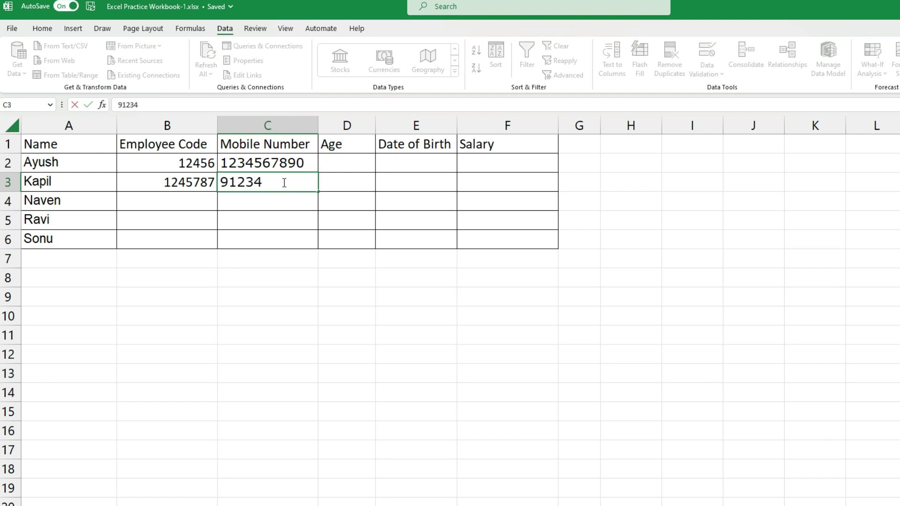
key(Return)
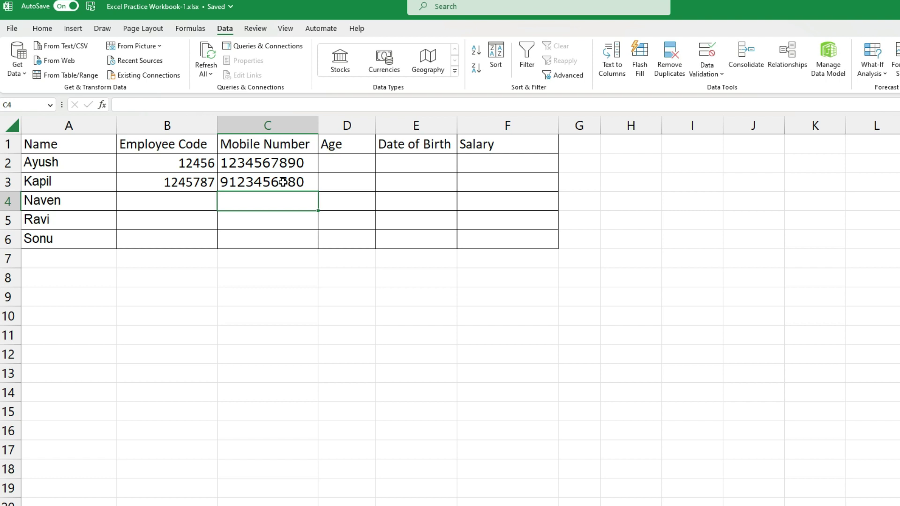
click(279, 162)
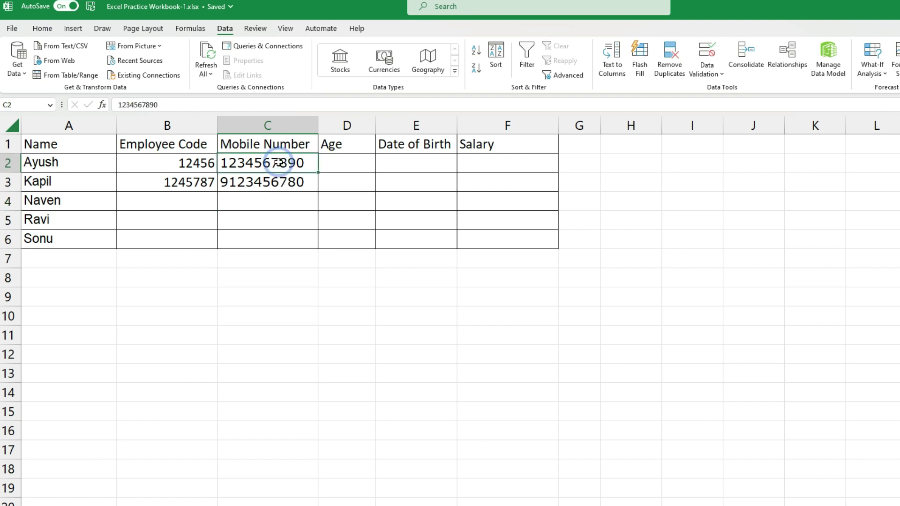
click(291, 180)
click(287, 165)
click(191, 164)
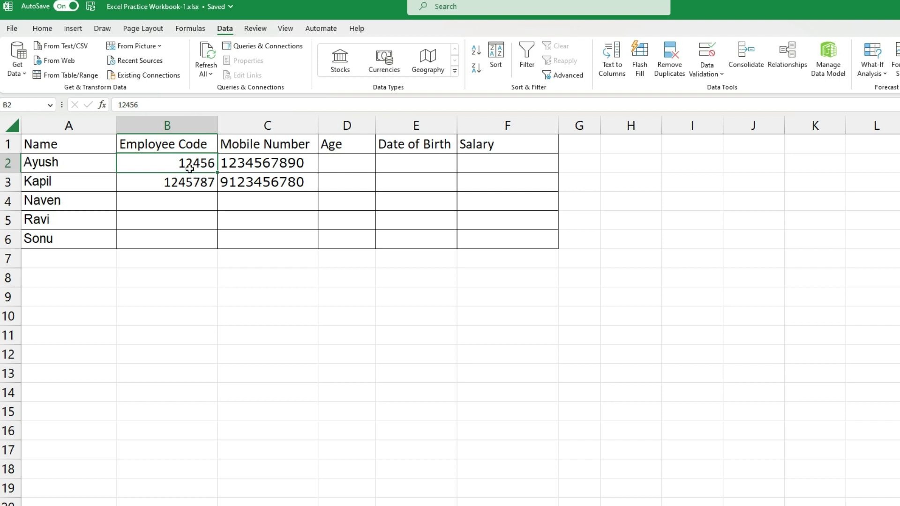
click(331, 167)
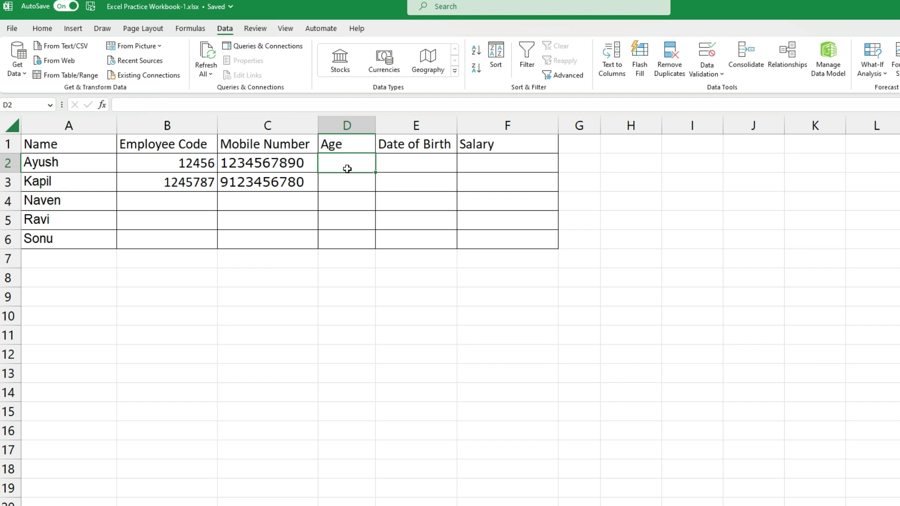
Type test ages 25, 30, 20 and 31 into D2:D5, then delete them
text(25)
key(Return)
text(30)
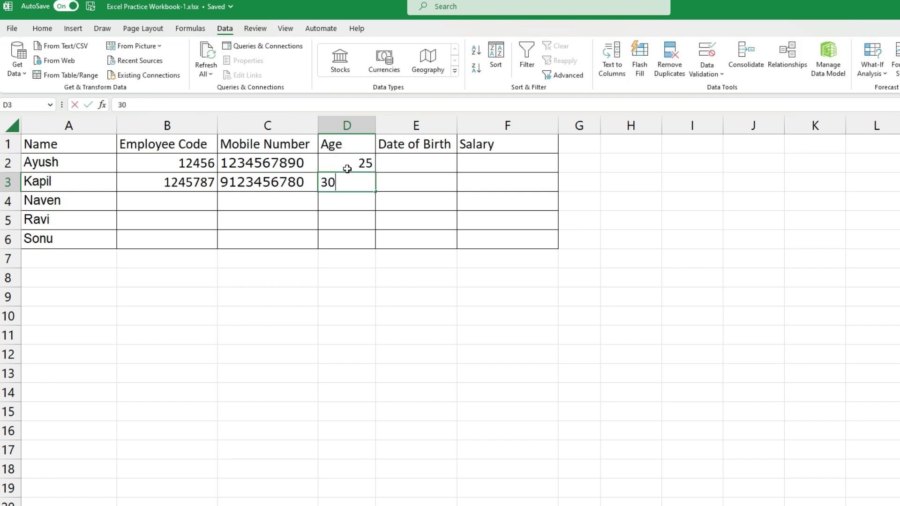
key(Return)
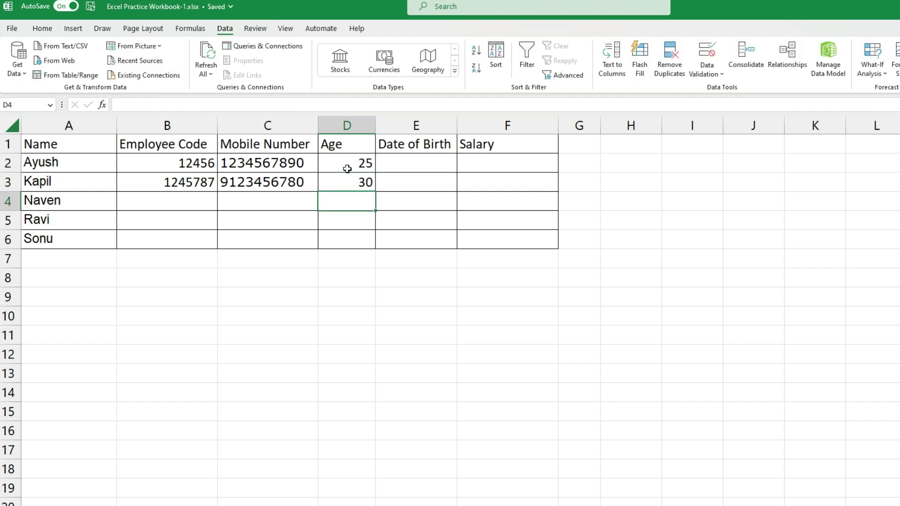
text(20)
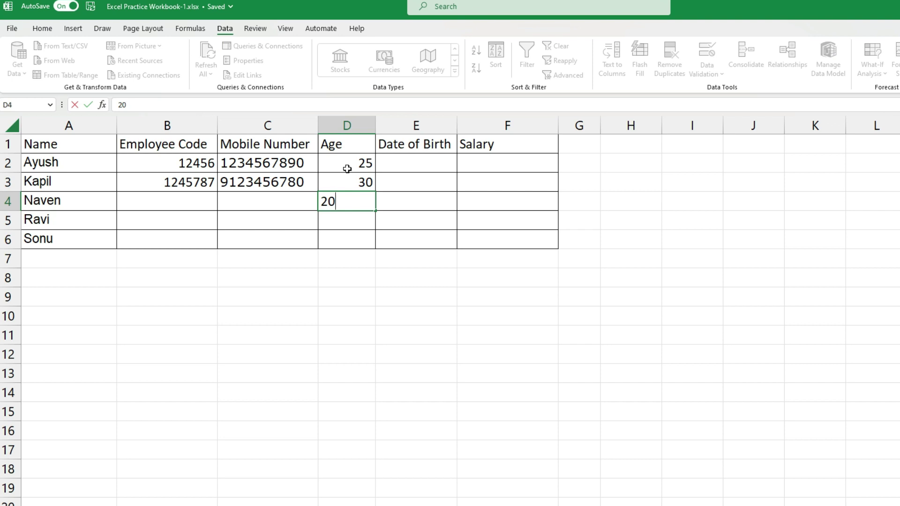
key(Return)
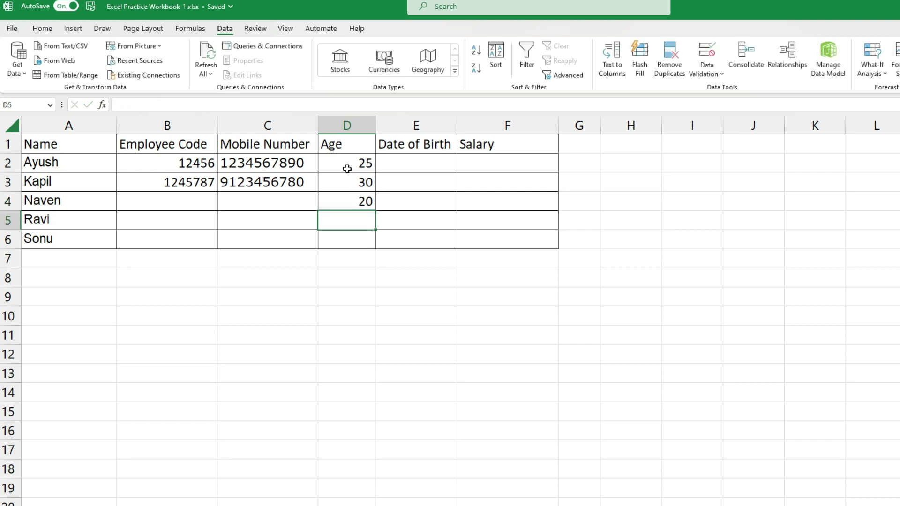
text(31)
key(Return)
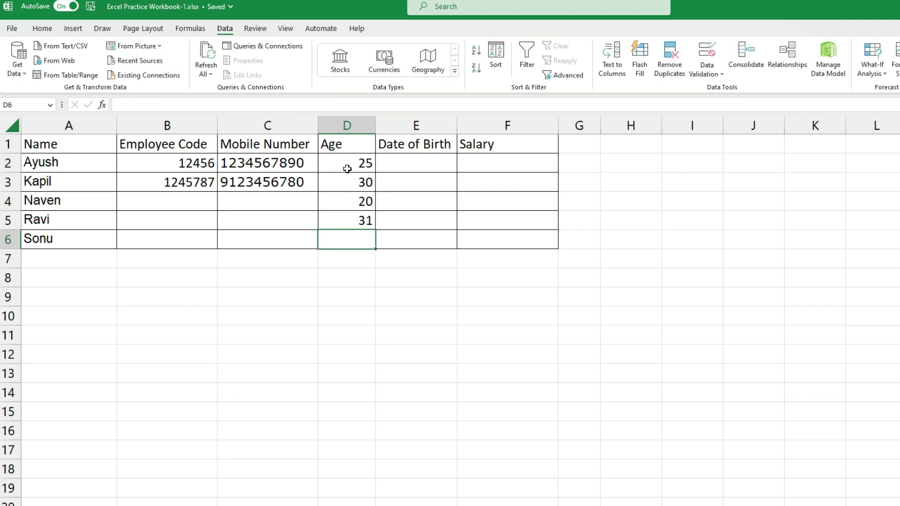
drag(345, 160, 344, 212)
key(Delete)
Set Age cells D2:D6 to allow whole numbers between 25 and 35
click(338, 164)
drag(337, 161, 345, 234)
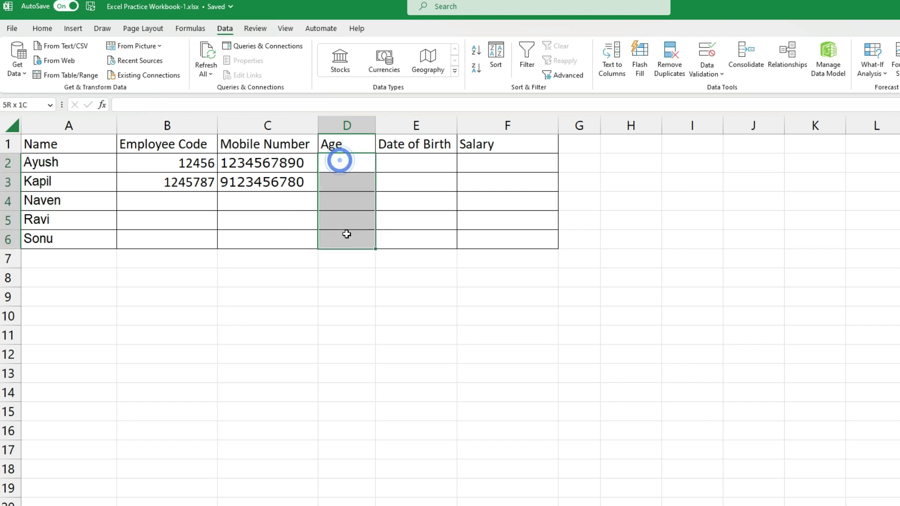
click(717, 75)
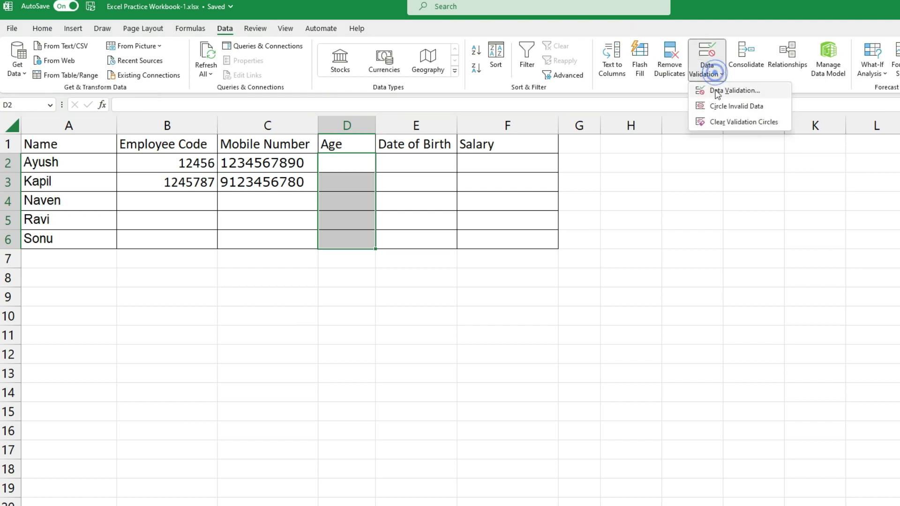
click(722, 89)
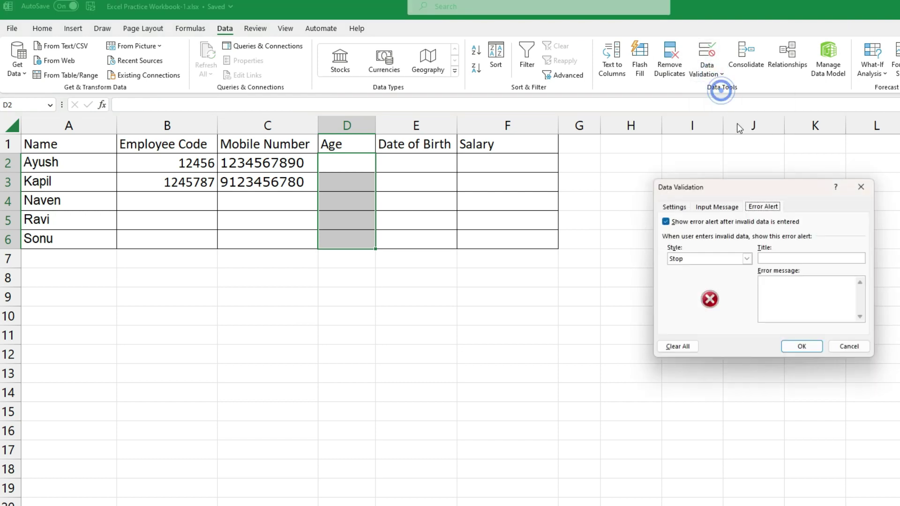
click(681, 206)
click(749, 241)
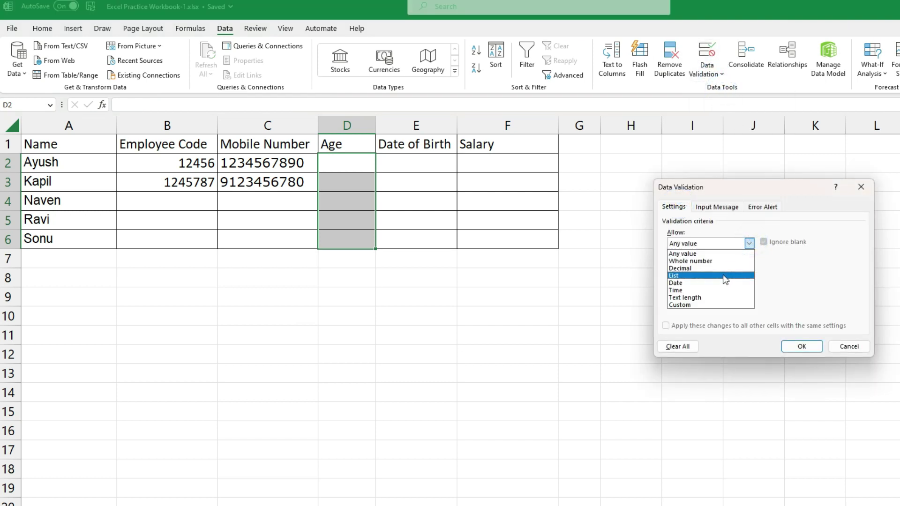
click(706, 261)
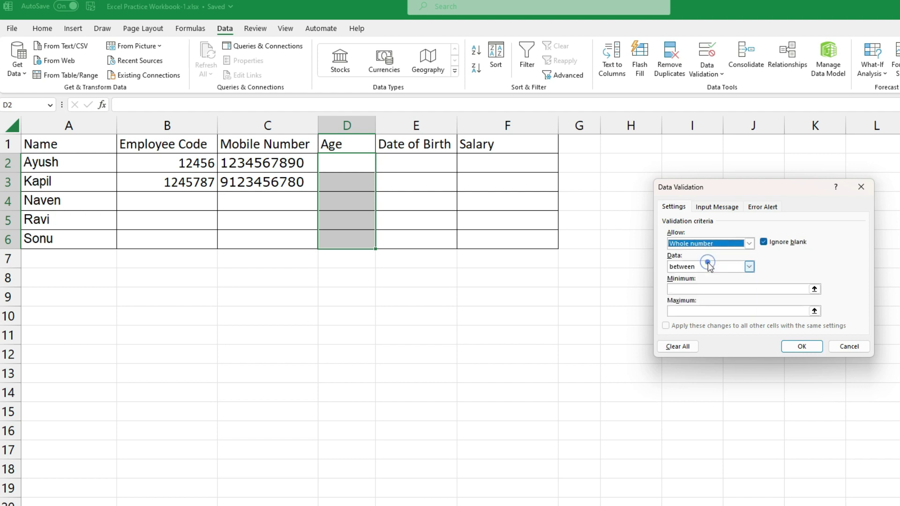
click(692, 288)
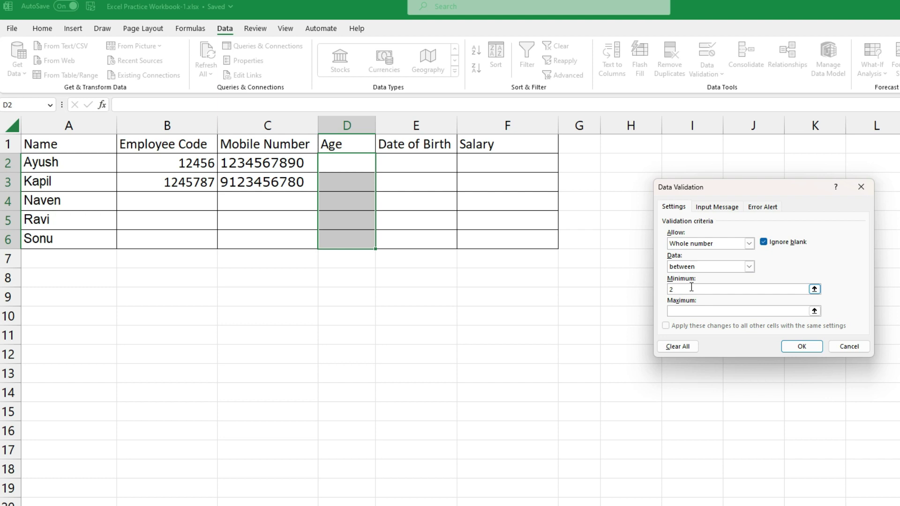
click(696, 309)
Add a Stop alert titled 'Age error' with message 'age will be in between 25 to 35'
click(759, 211)
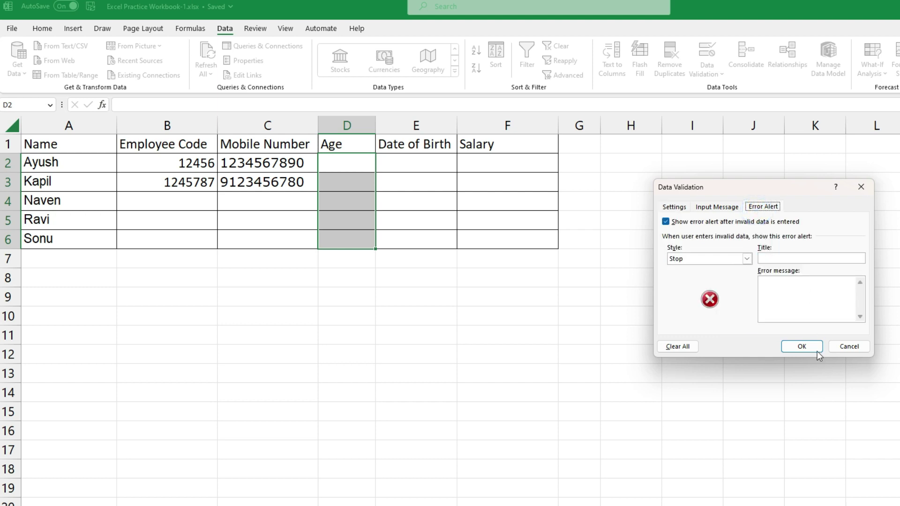
click(782, 283)
text(age will be in between 25 to 35)
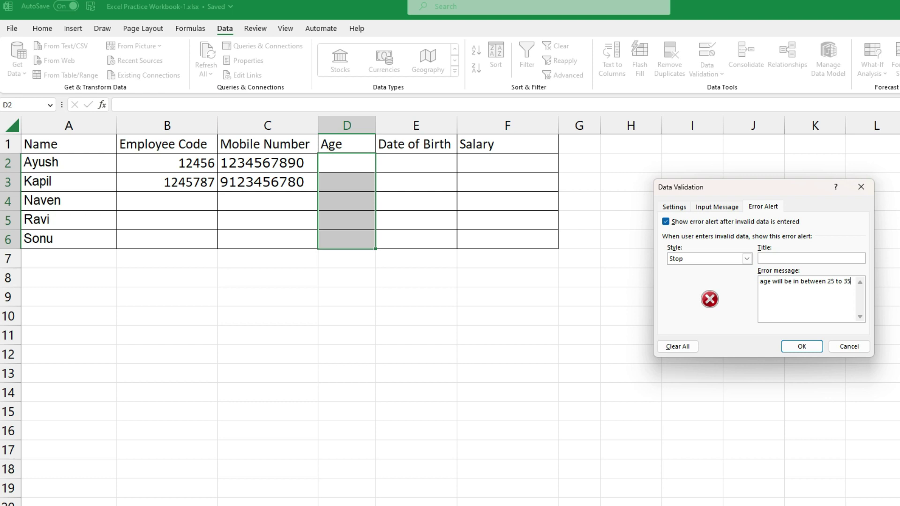
click(706, 210)
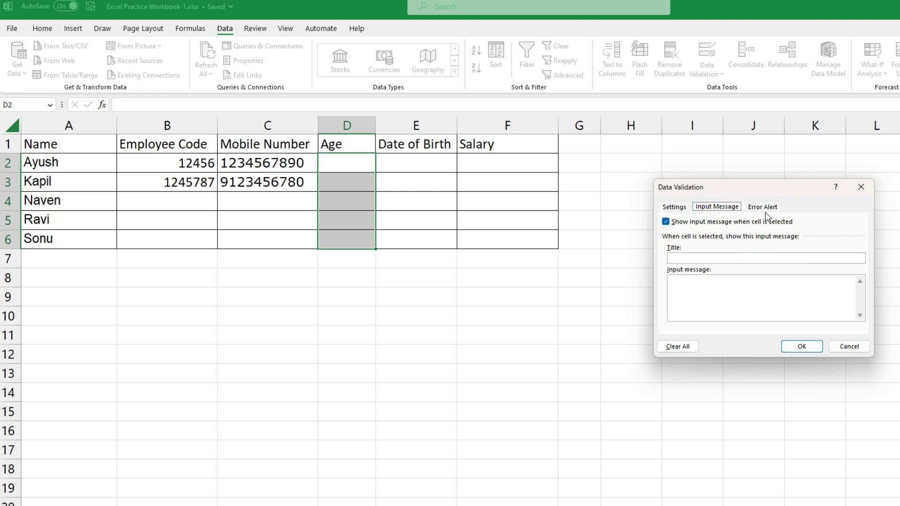
click(764, 208)
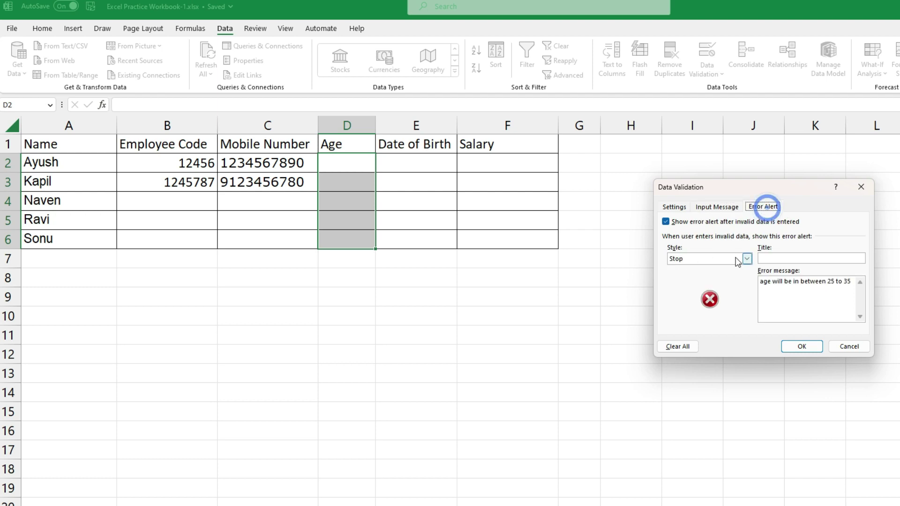
click(768, 258)
text(Age error)
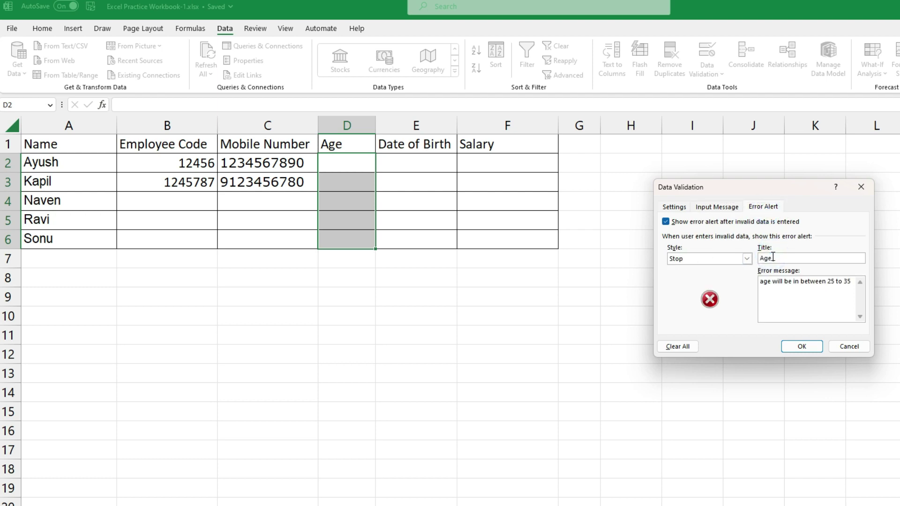
click(808, 347)
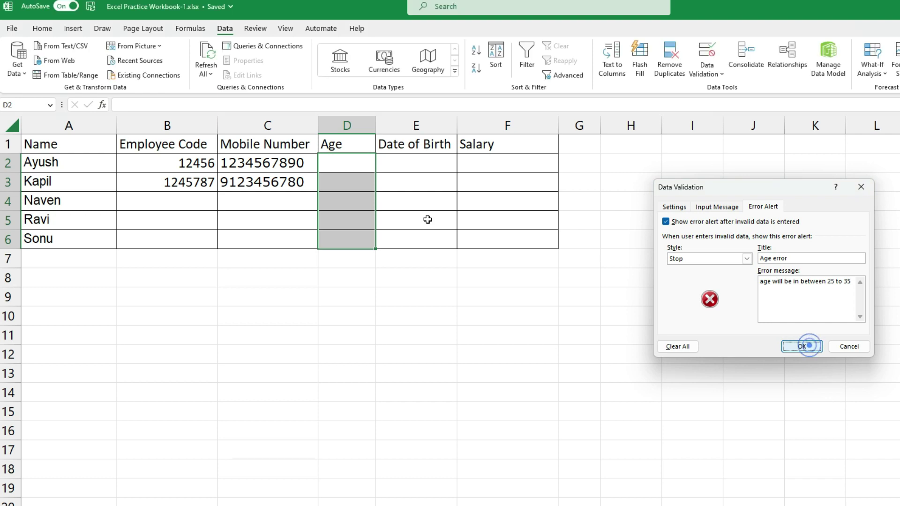
Enter age 25 in D2 and confirm 20 in D3 is rejected by the Age error alert
click(339, 158)
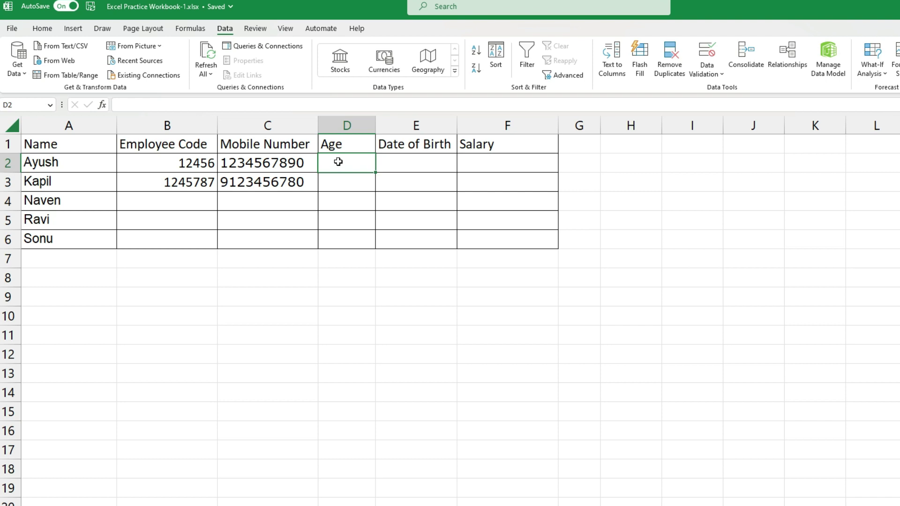
text(25)
key(Return)
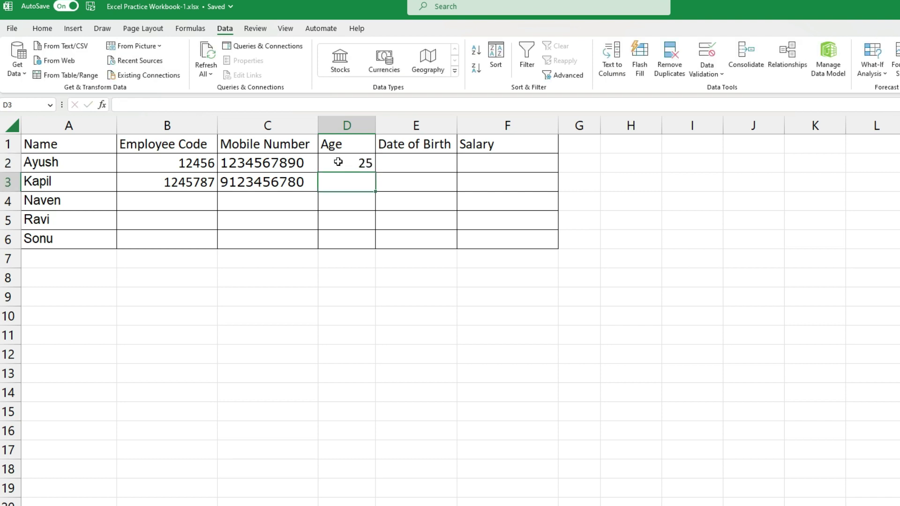
text(20)
key(Return)
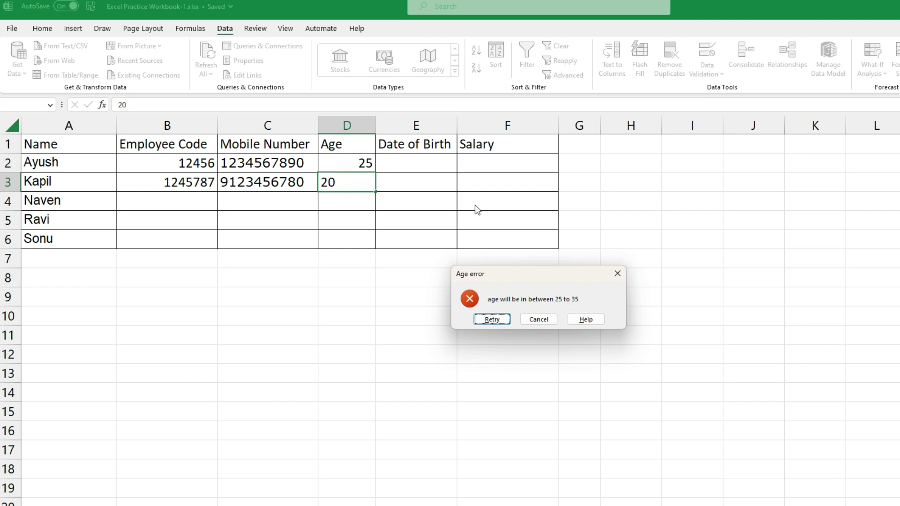
click(539, 319)
drag(354, 158, 358, 185)
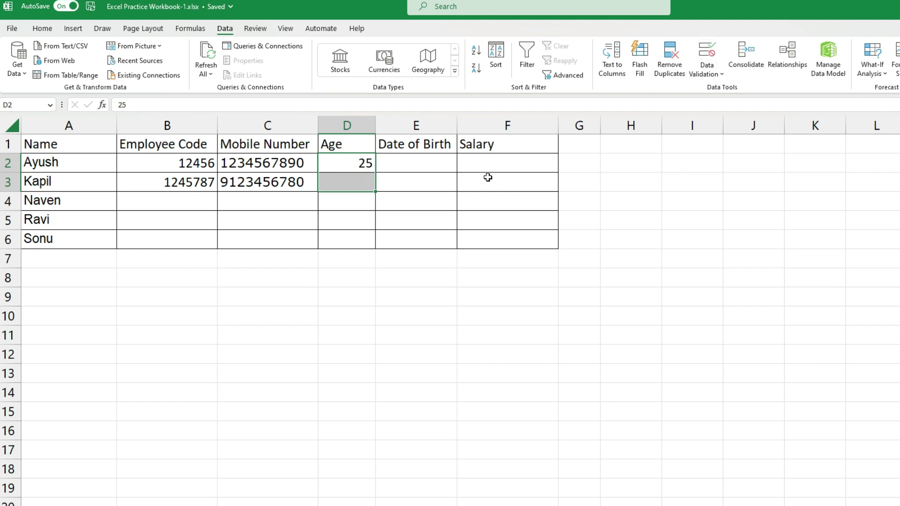
drag(474, 165, 503, 242)
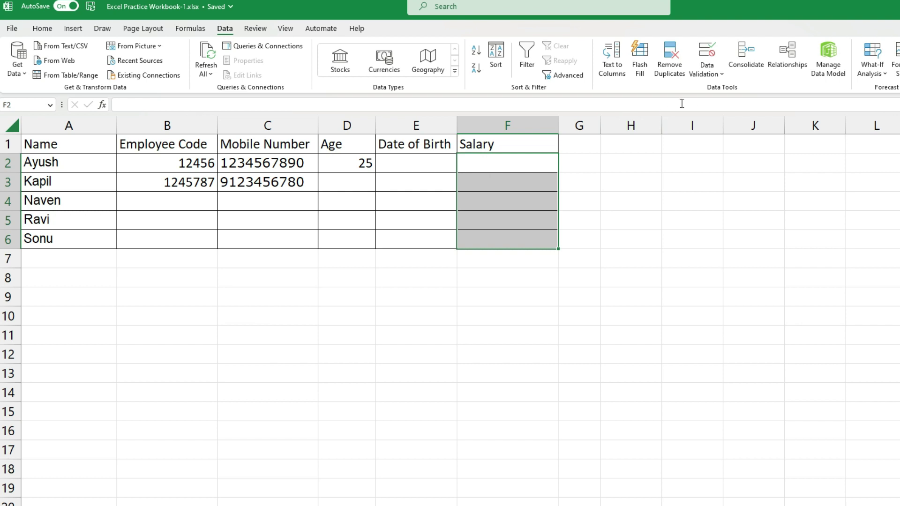
Open Data Validation for Salary cells F2:F6, briefly picking Date before reconsidering
click(707, 73)
click(717, 94)
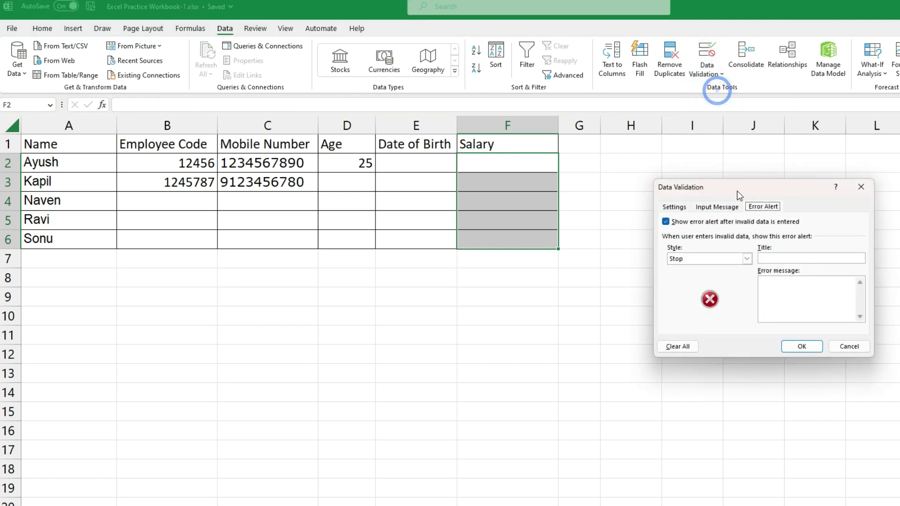
click(675, 208)
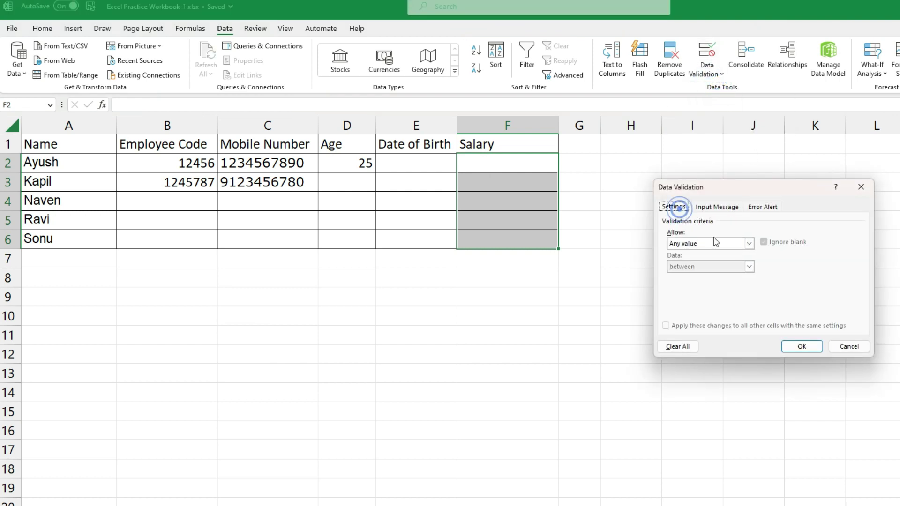
click(745, 243)
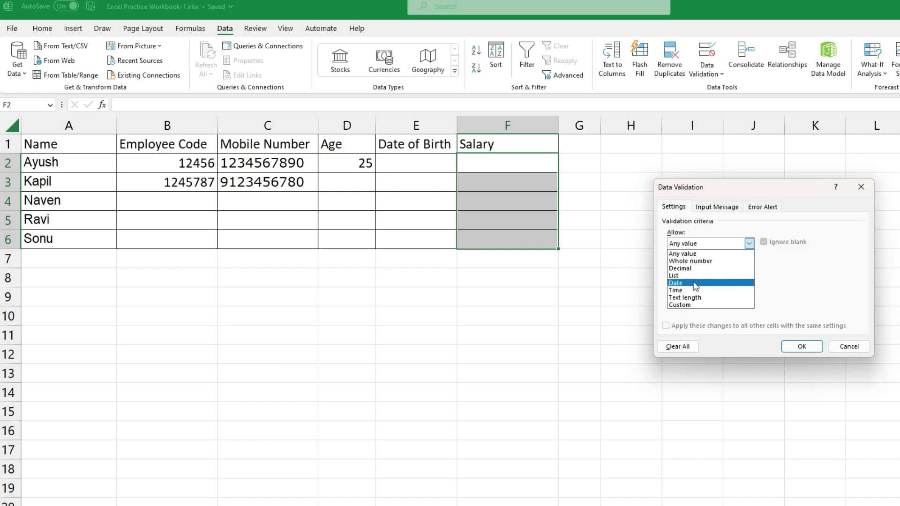
click(697, 284)
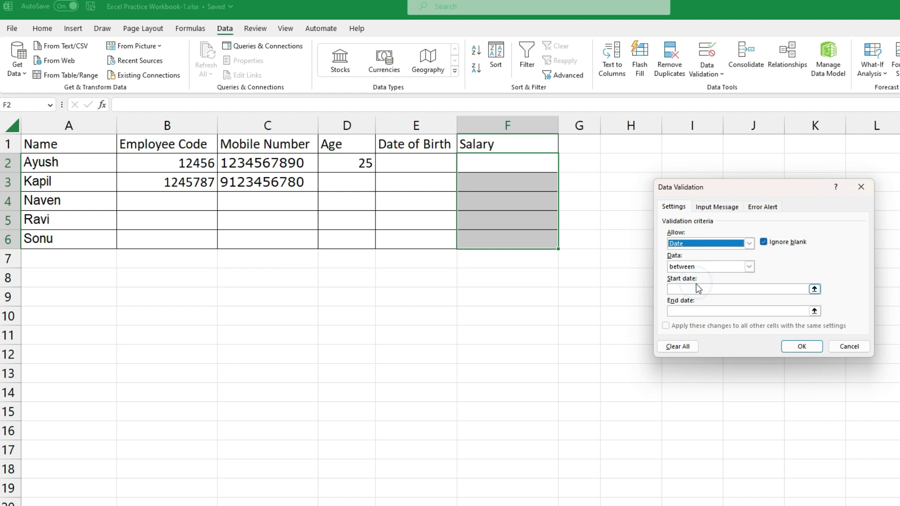
click(702, 288)
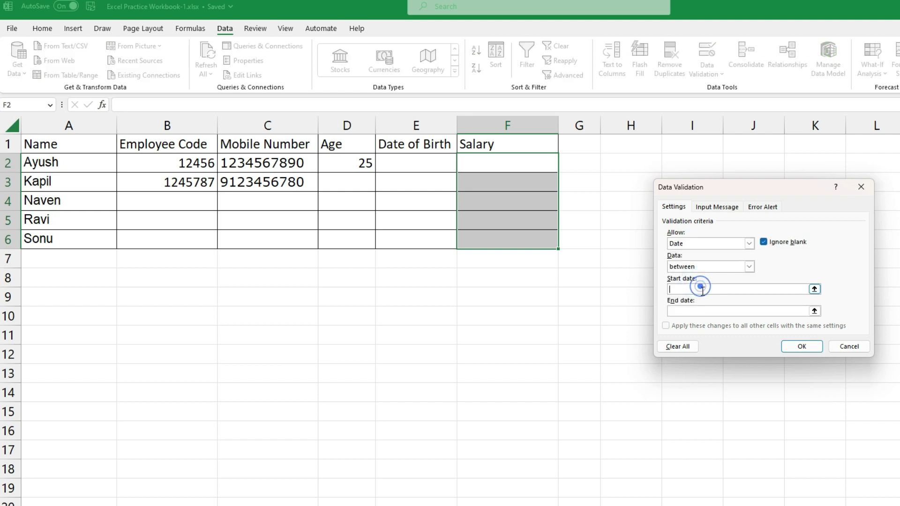
click(747, 267)
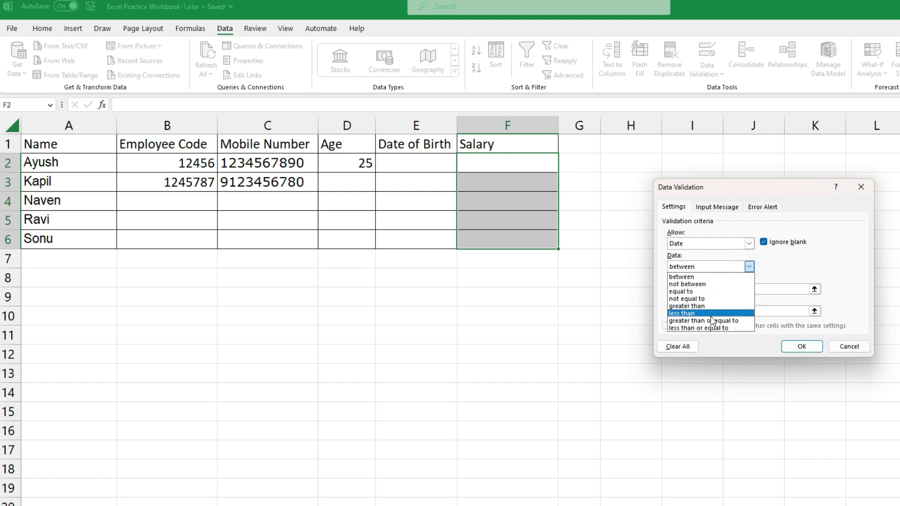
click(746, 243)
Allow only whole numbers greater than a minimum of 1000
click(746, 243)
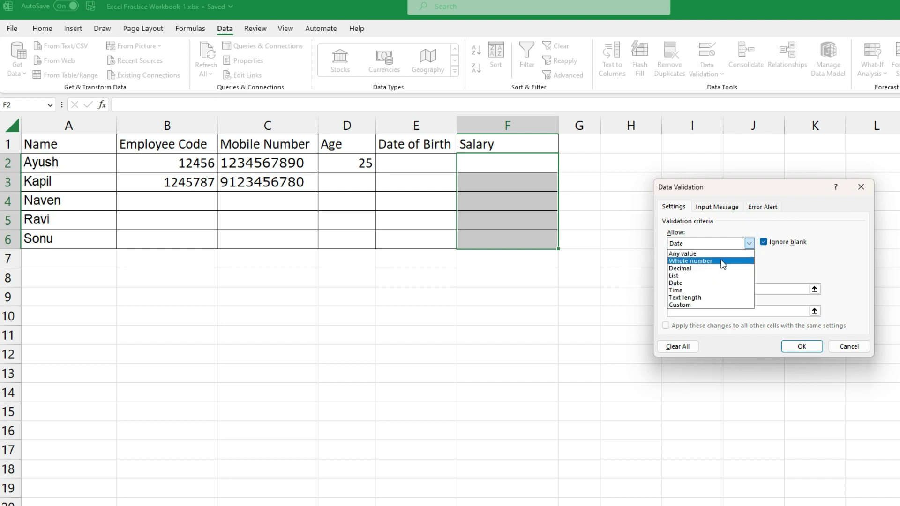
click(722, 262)
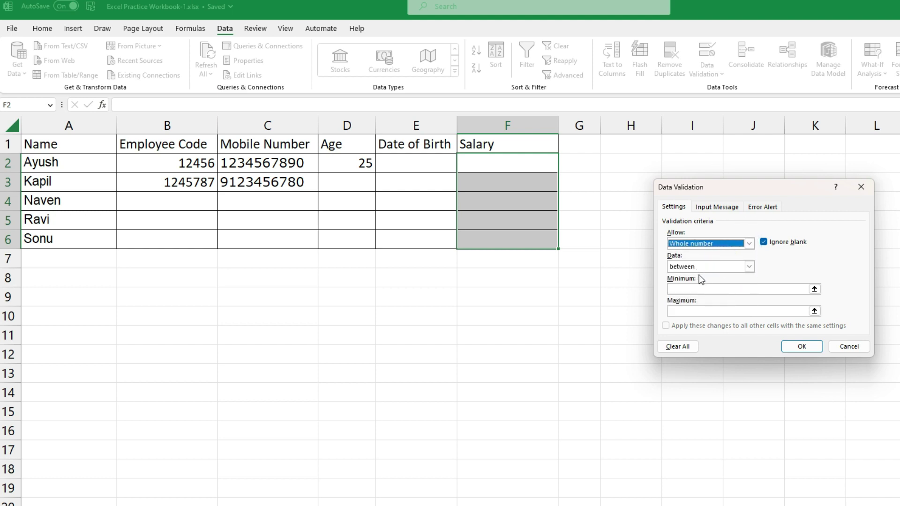
click(730, 266)
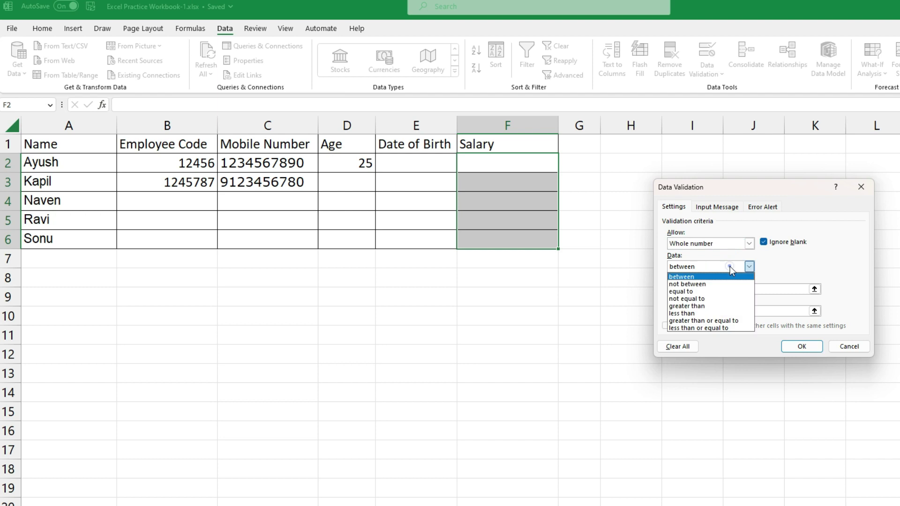
click(716, 306)
click(699, 288)
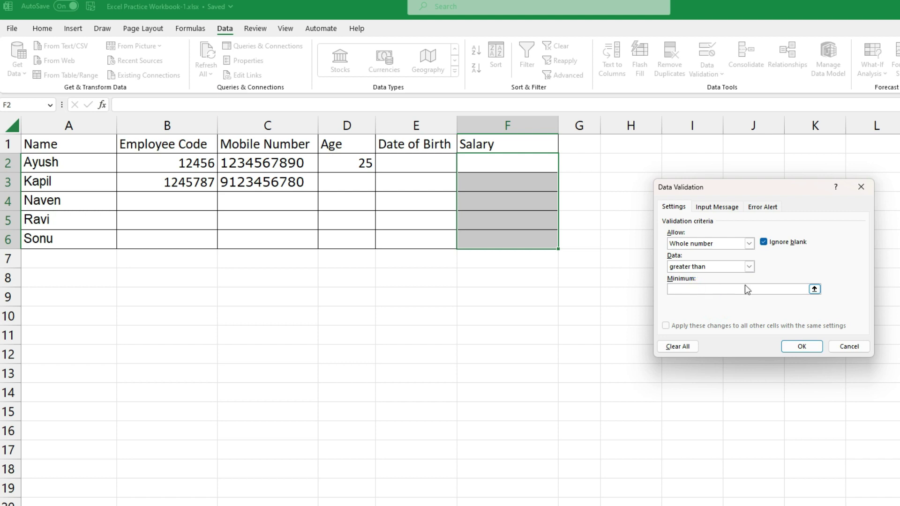
text(30)
key(BackSpace)
key(BackSpace)
text(1000)
Add a stop alert titled 'Saalry Error' with message 'Salary should be min 1000', then apply the rule
click(762, 207)
click(781, 258)
text(S)
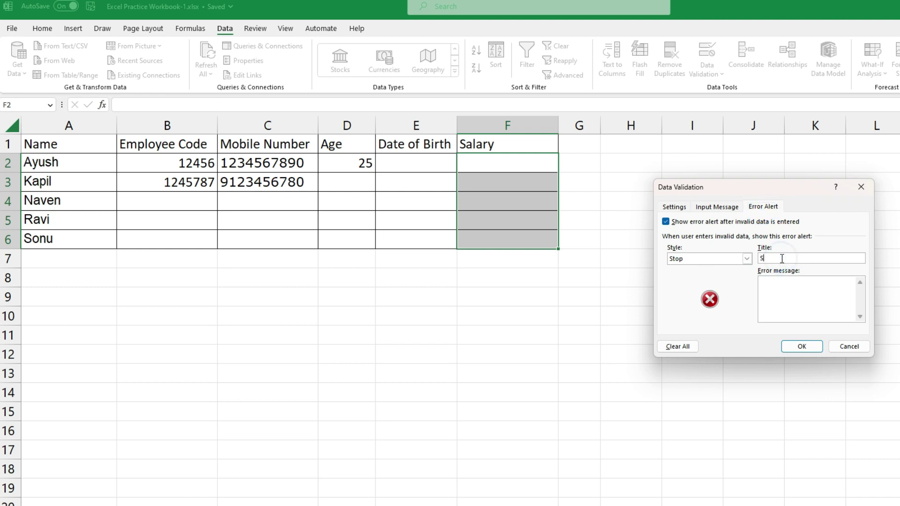
text(aalry Error)
click(676, 207)
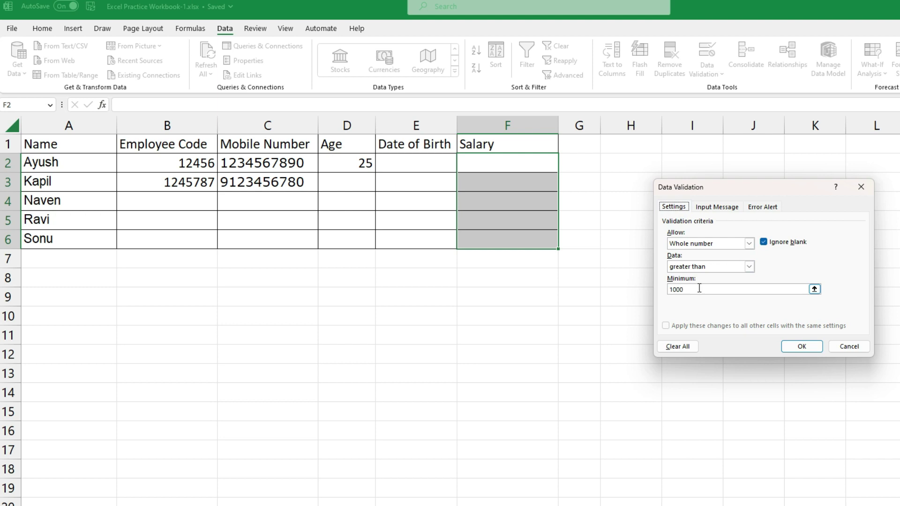
click(762, 206)
click(772, 288)
text(Salary should n)
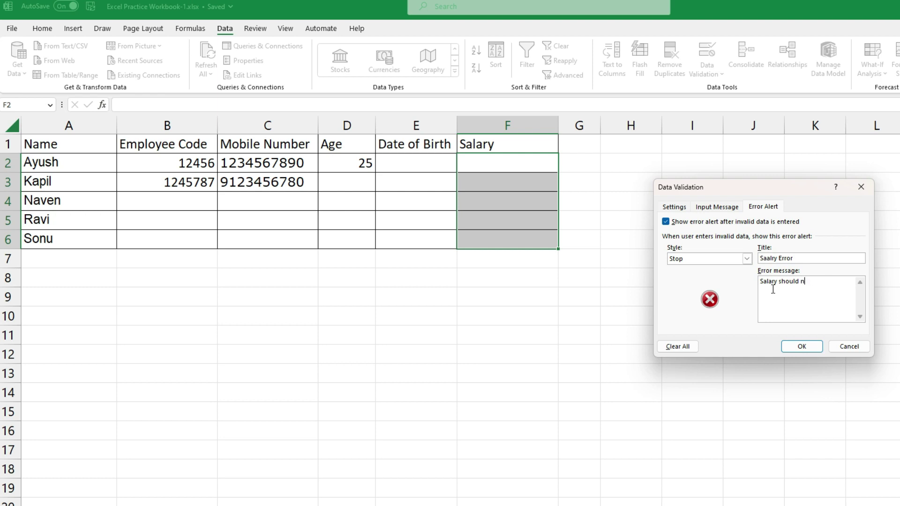
text(be min 1000)
click(806, 349)
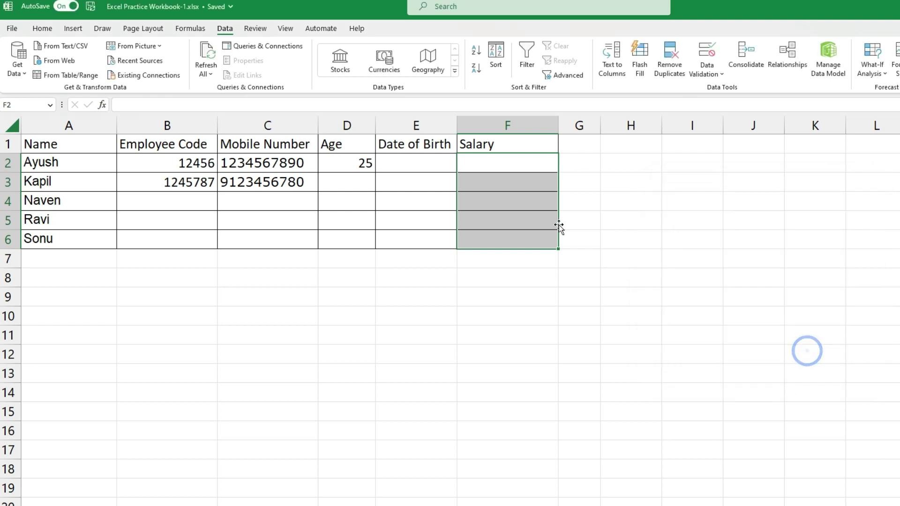
Test F2 with salaries 1000 and 500, discarding the rejected entries
click(494, 164)
text(1000.)
key(BackSpace)
key(Return)
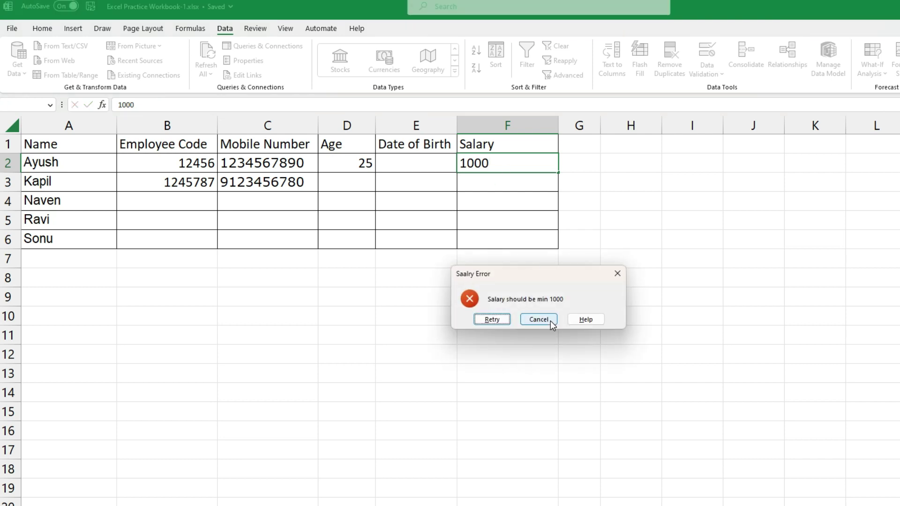
click(543, 322)
click(496, 165)
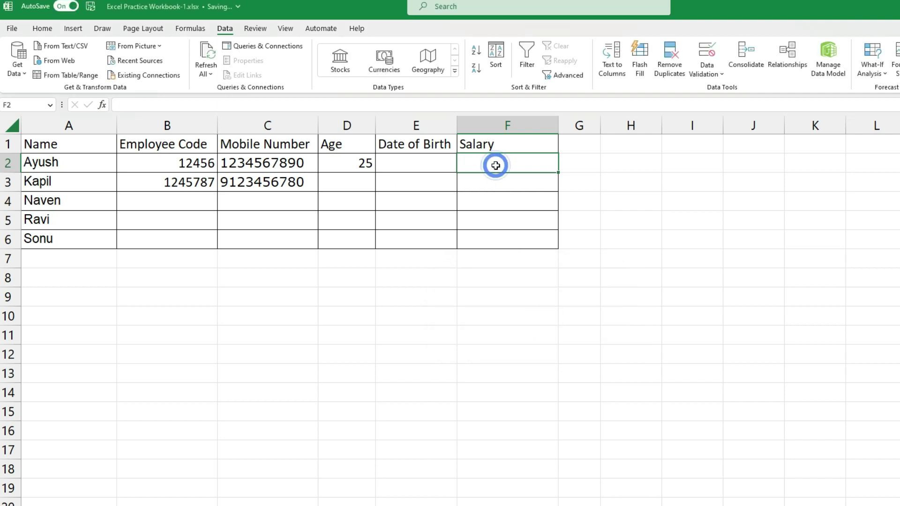
text(500)
key(Return)
key(Return)
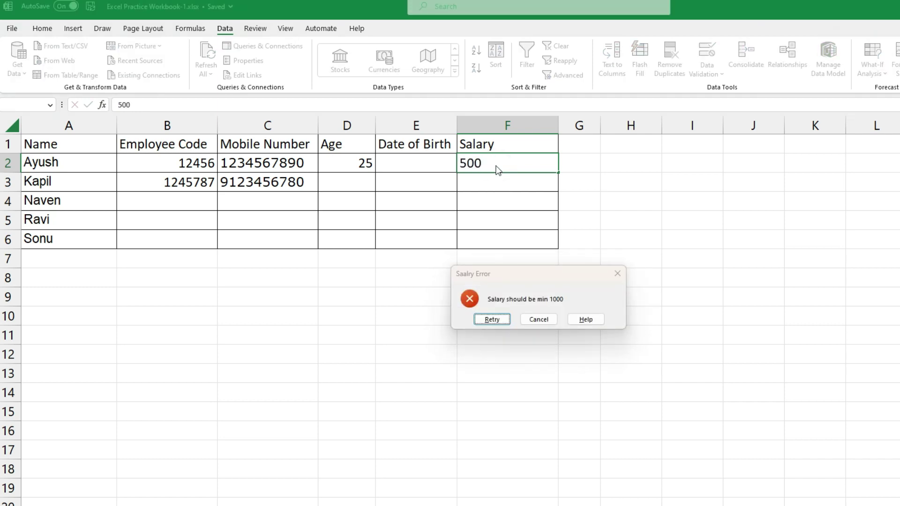
key(BackSpace)
text(4000)
key(Return)
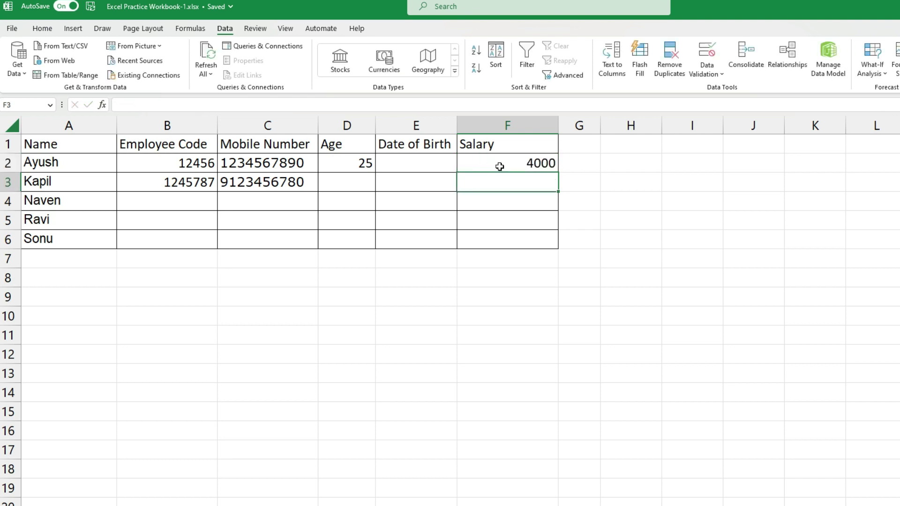
Try 10001 and 999 in F2, then settle on 1001 after 999 is rejected
click(511, 164)
text(100)
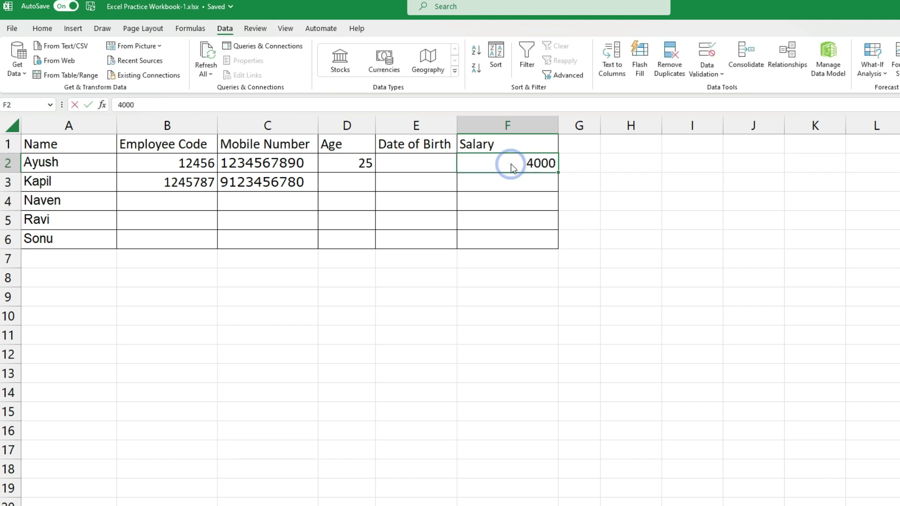
text(01)
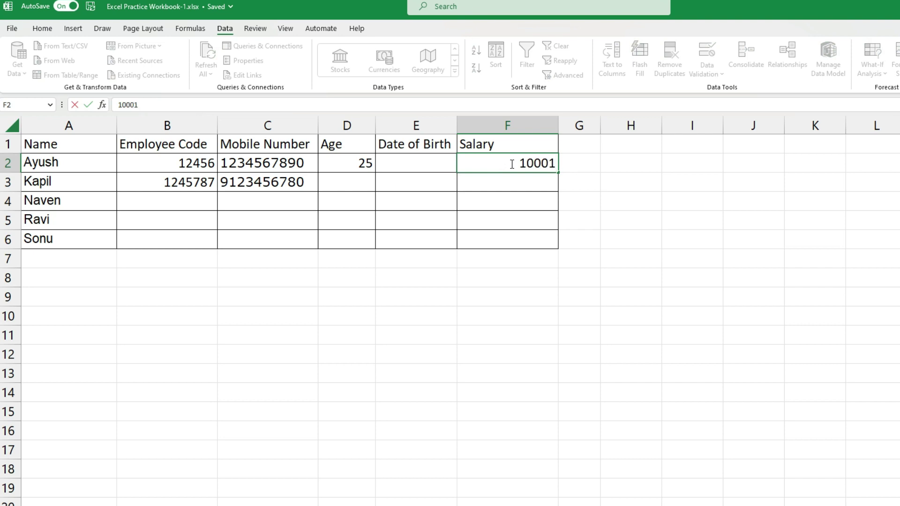
key(Return)
click(511, 163)
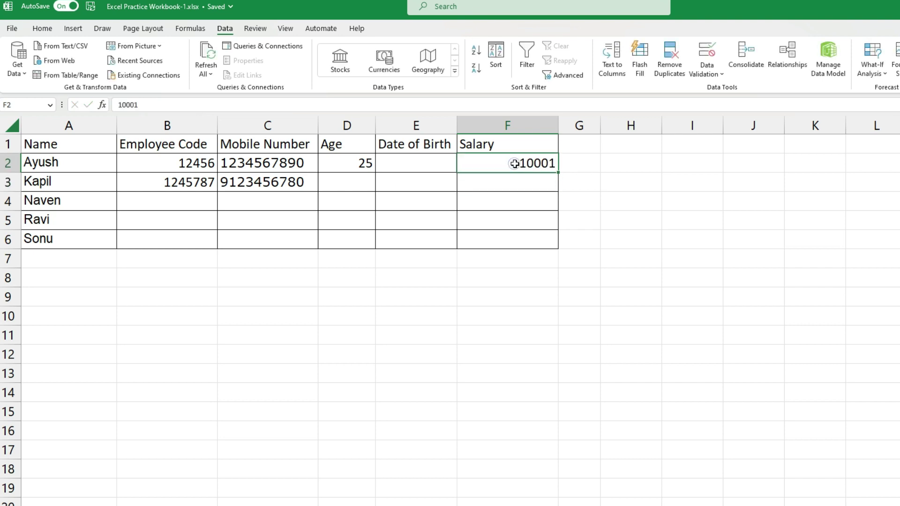
text(1)
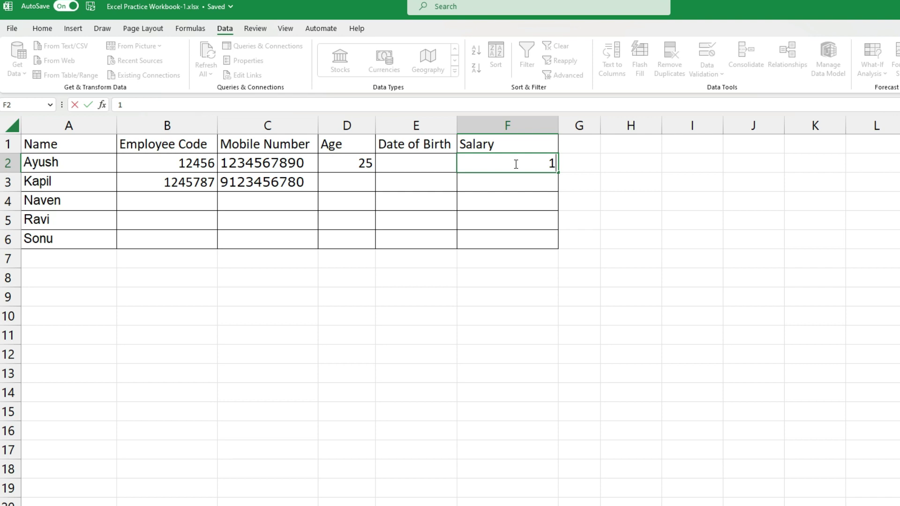
text(999)
key(Return)
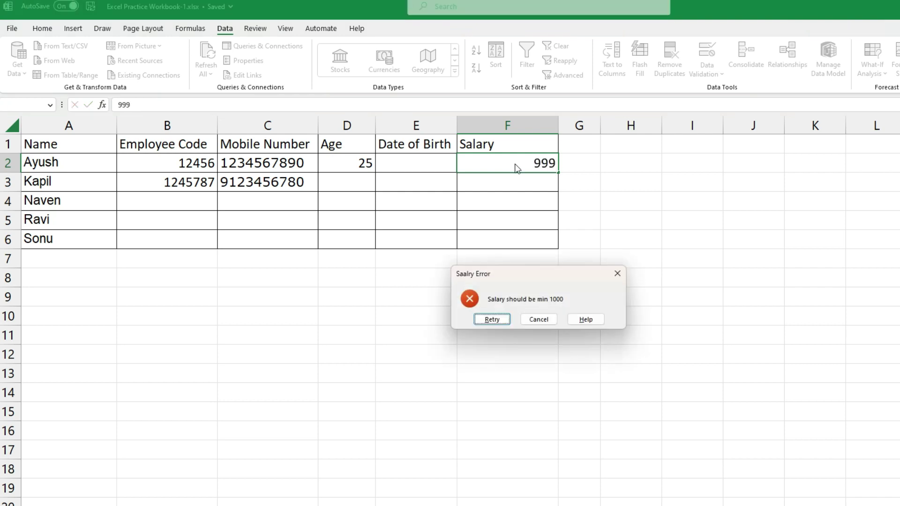
click(543, 317)
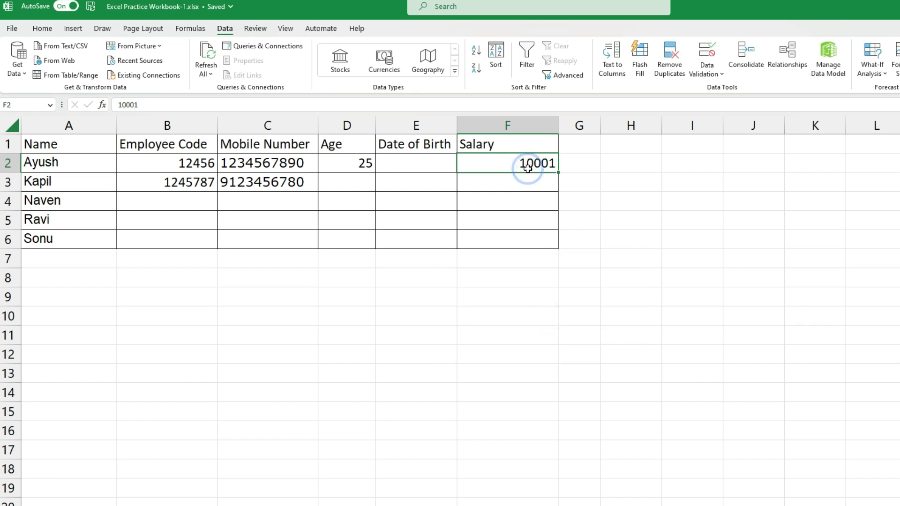
text(1001)
key(Return)
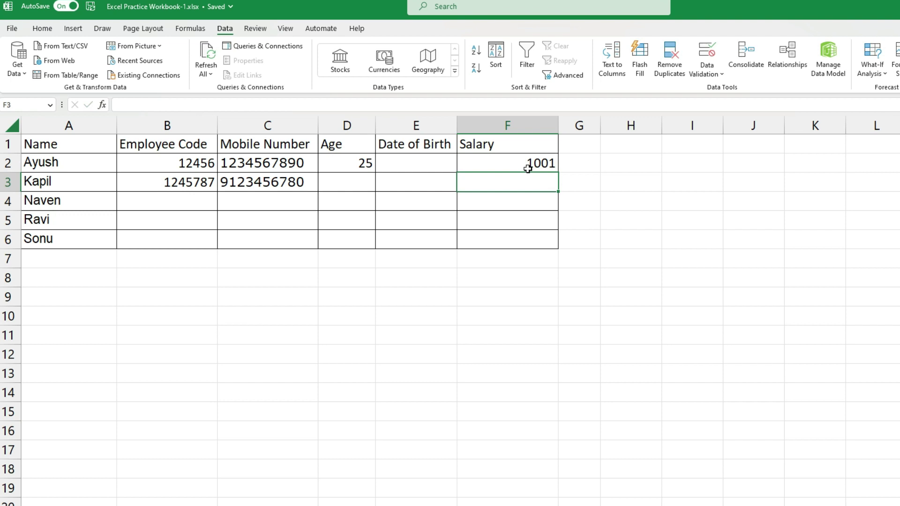
Confirm 300 in F3 is rejected, then select and deselect the table A1:F6
text(30)
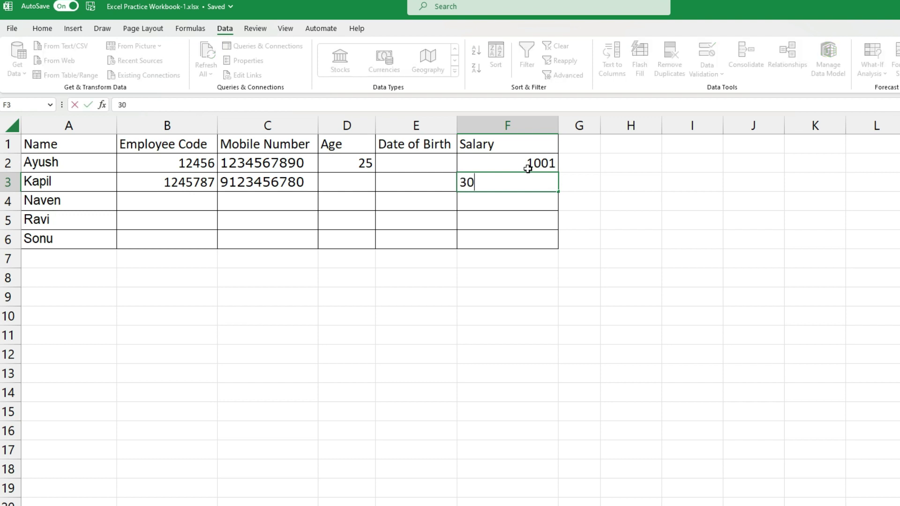
text(00)
key(BackSpace)
key(Return)
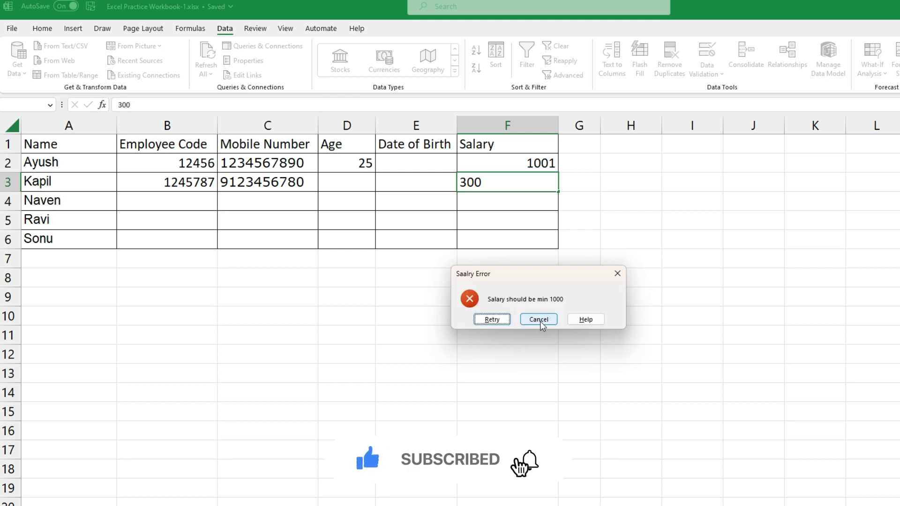
click(539, 320)
drag(60, 147, 484, 245)
click(484, 245)
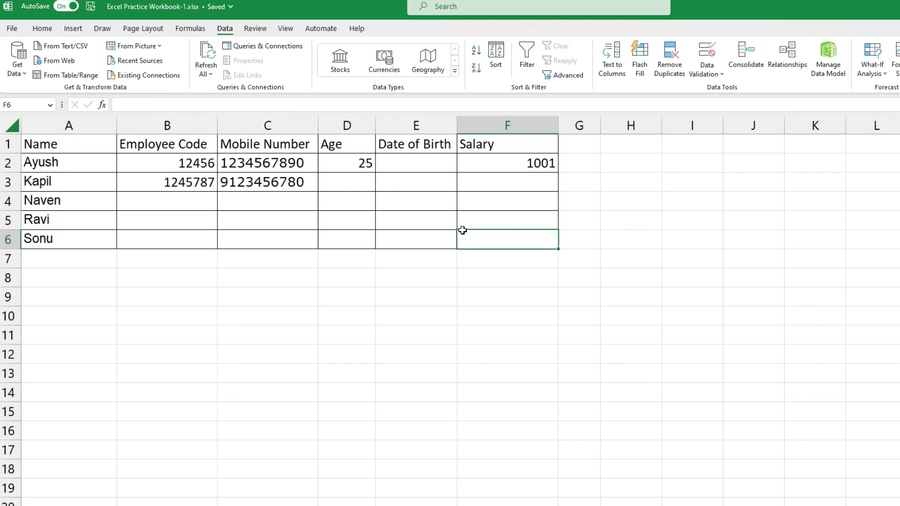
click(240, 199)
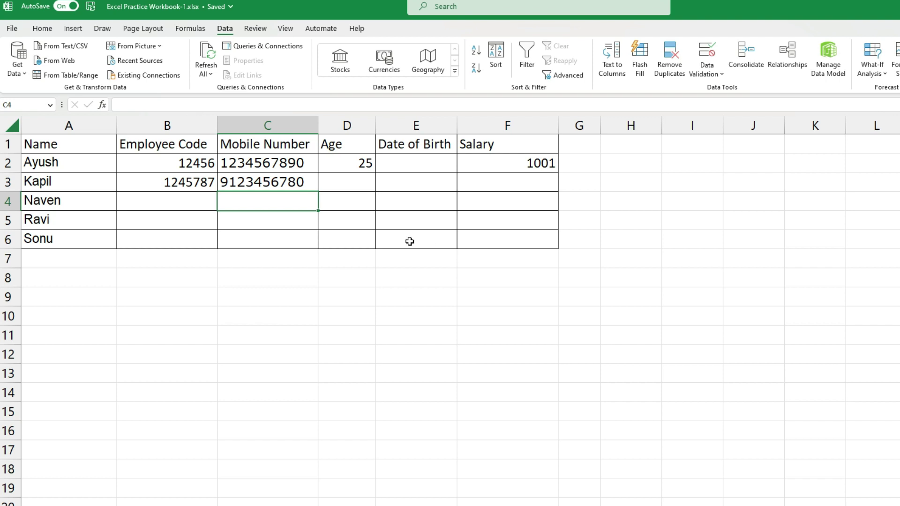
click(385, 232)
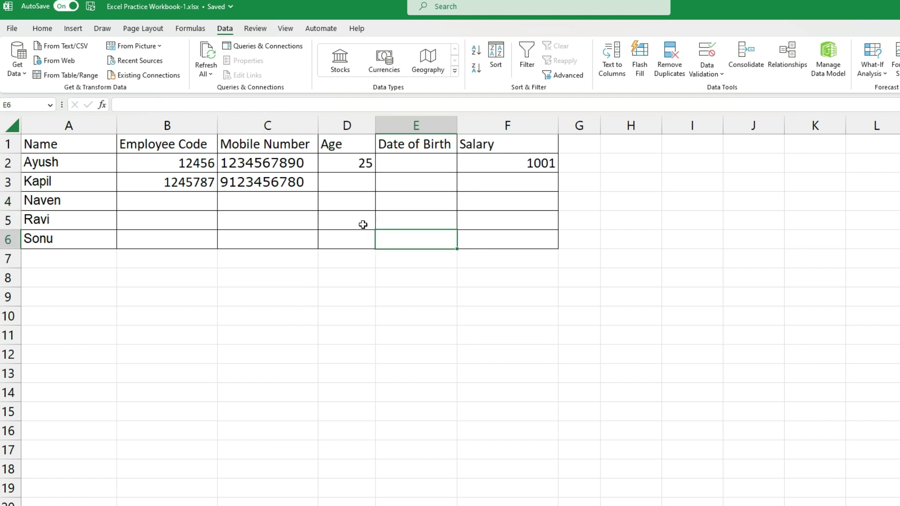